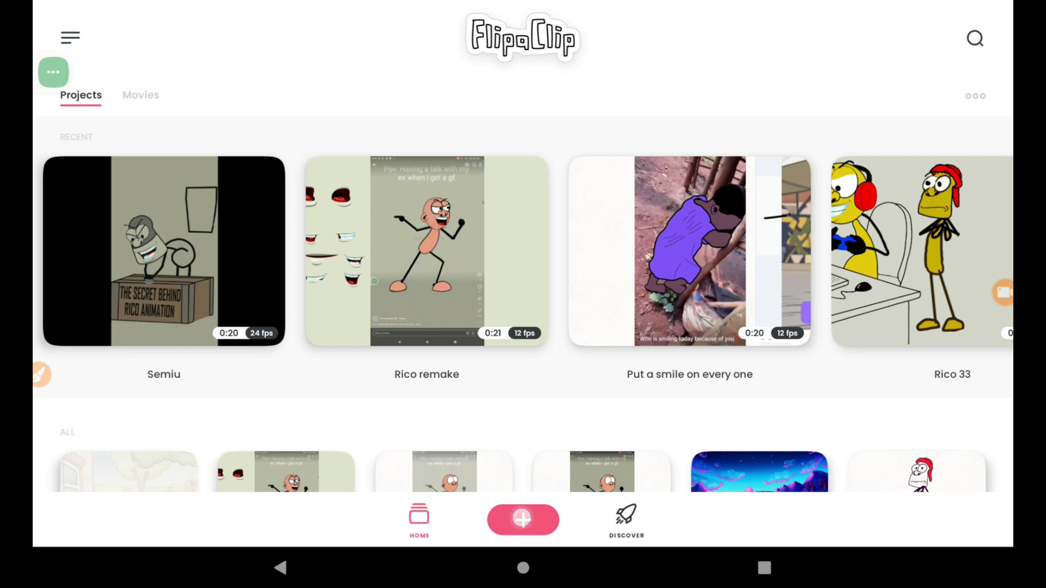
Create a new project named 'Rici 1' with the YouTube (1080p) canvas size
left_click(522, 520)
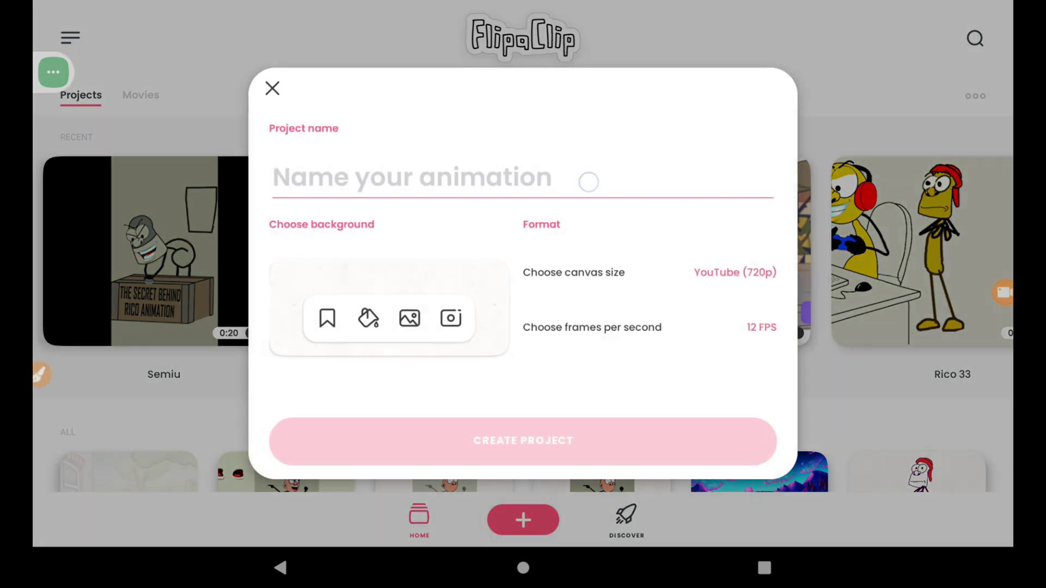
left_click(589, 181)
type("Ri")
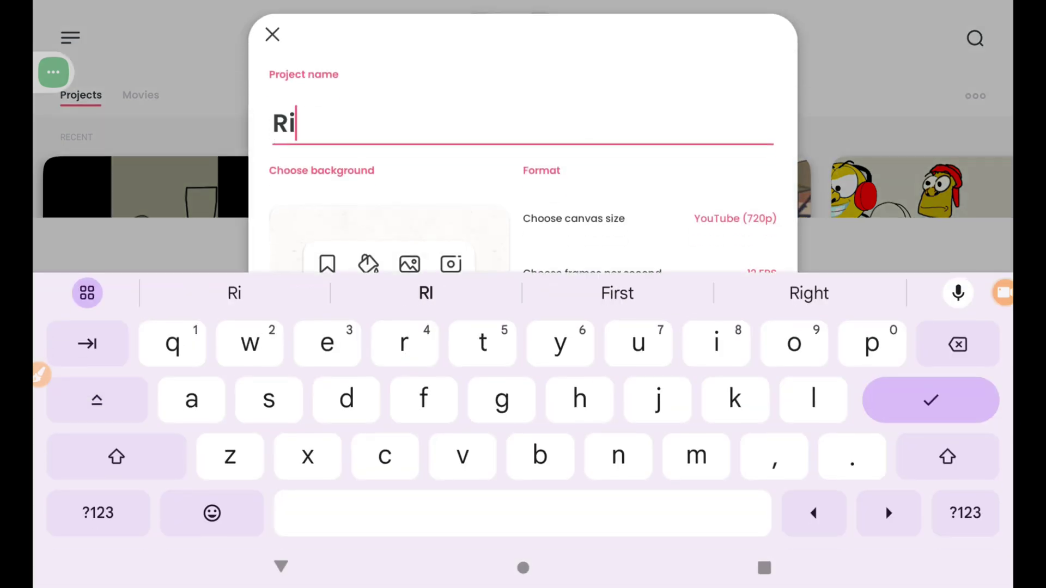
type("ci")
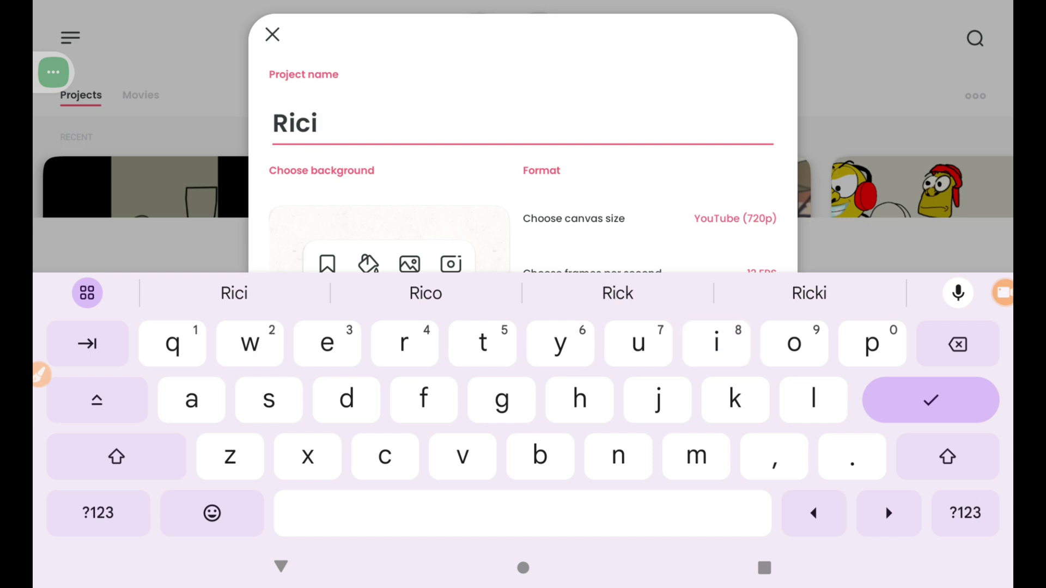
left_click(119, 528)
type("1")
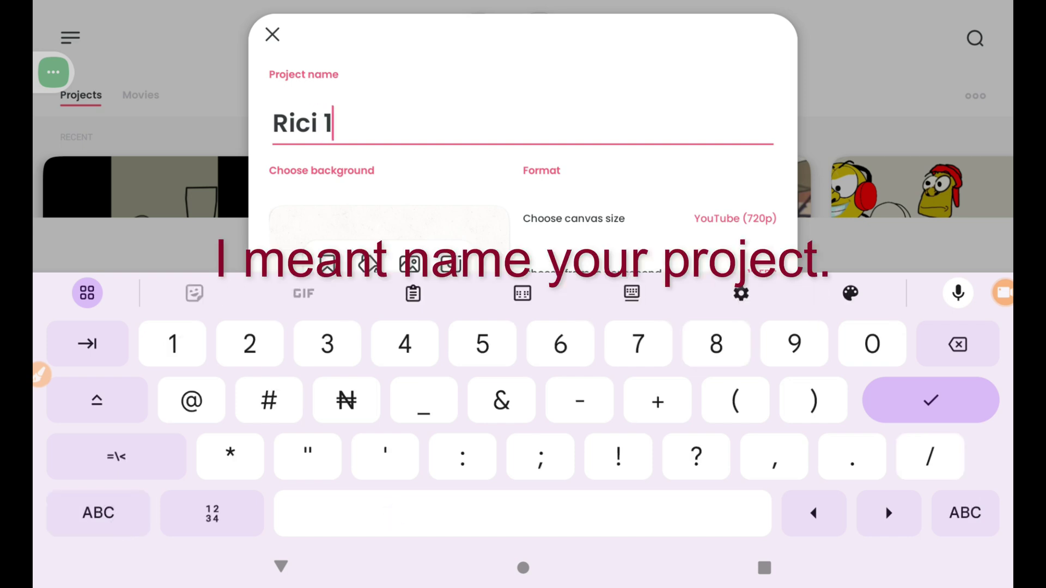
left_click(281, 566)
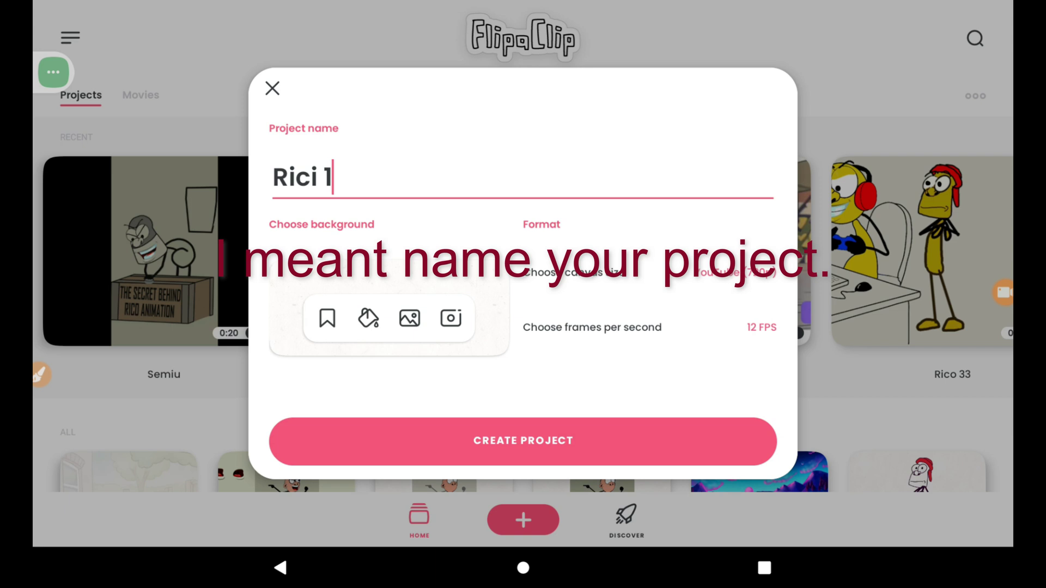
left_click(729, 273)
left_click(752, 136)
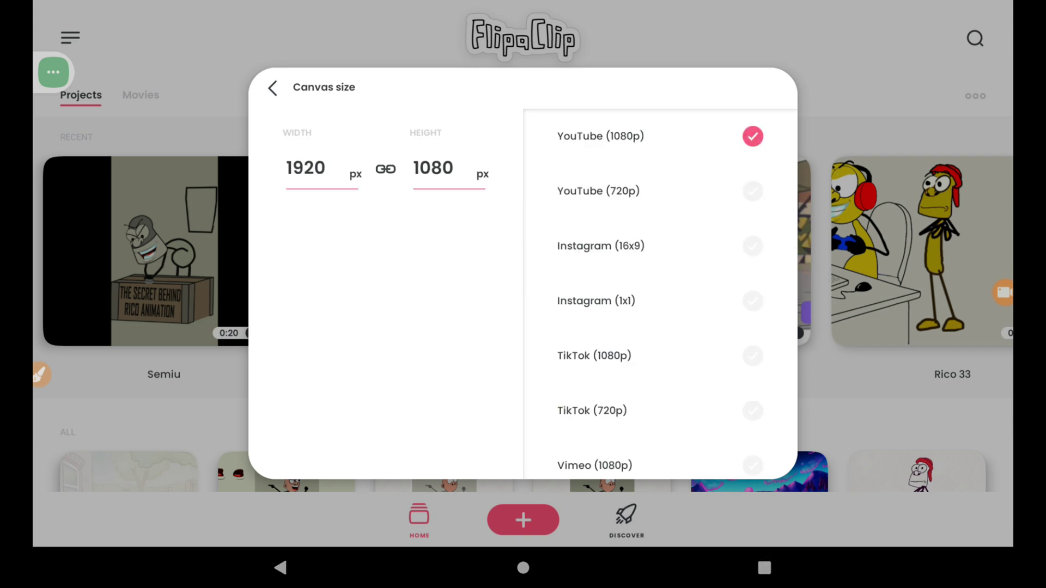
left_click(272, 88)
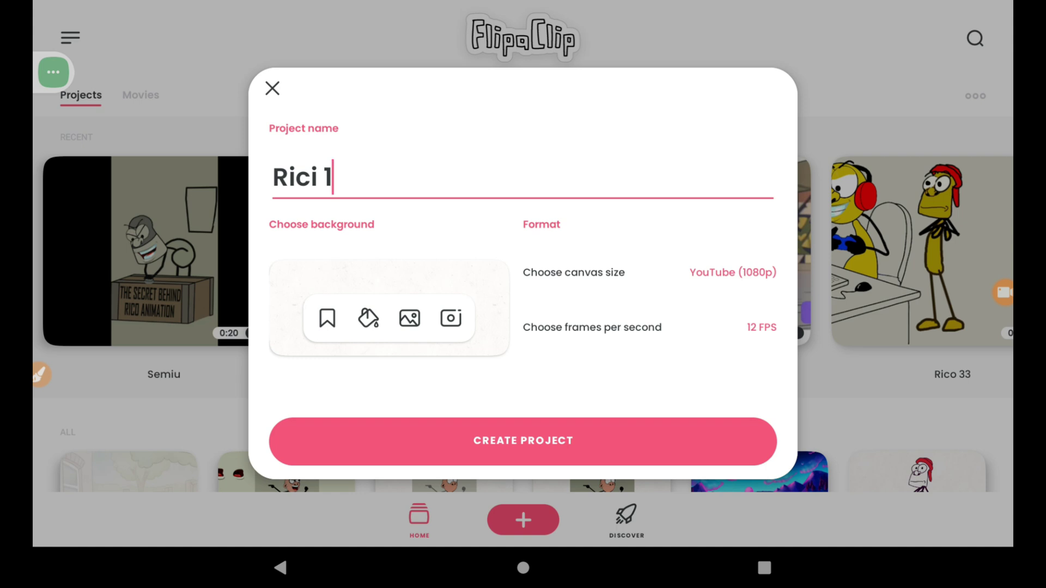
left_click(613, 455)
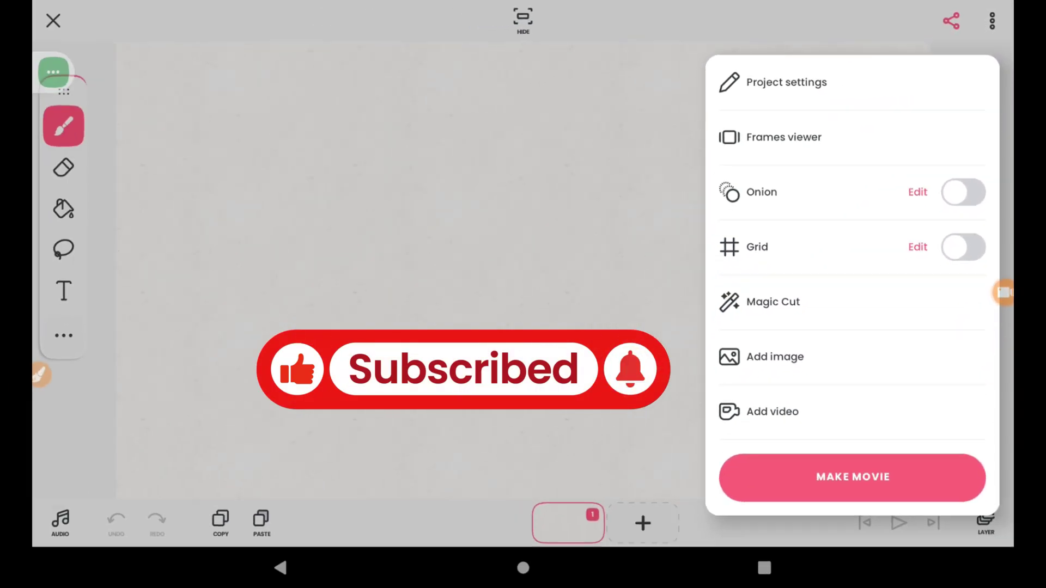
Add the four-second Rico clip from the gallery as a video
left_click(773, 412)
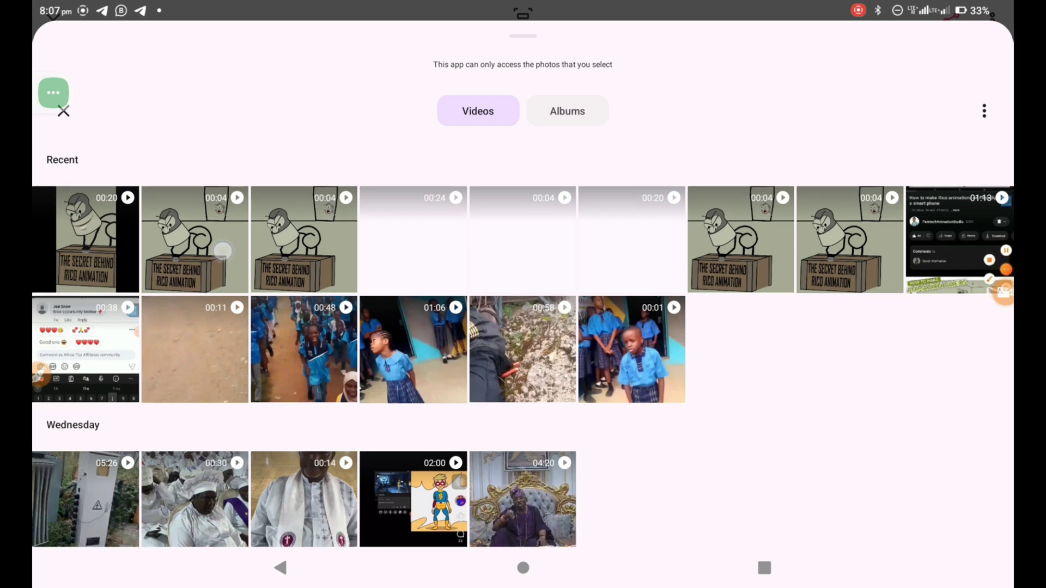
left_click(222, 252)
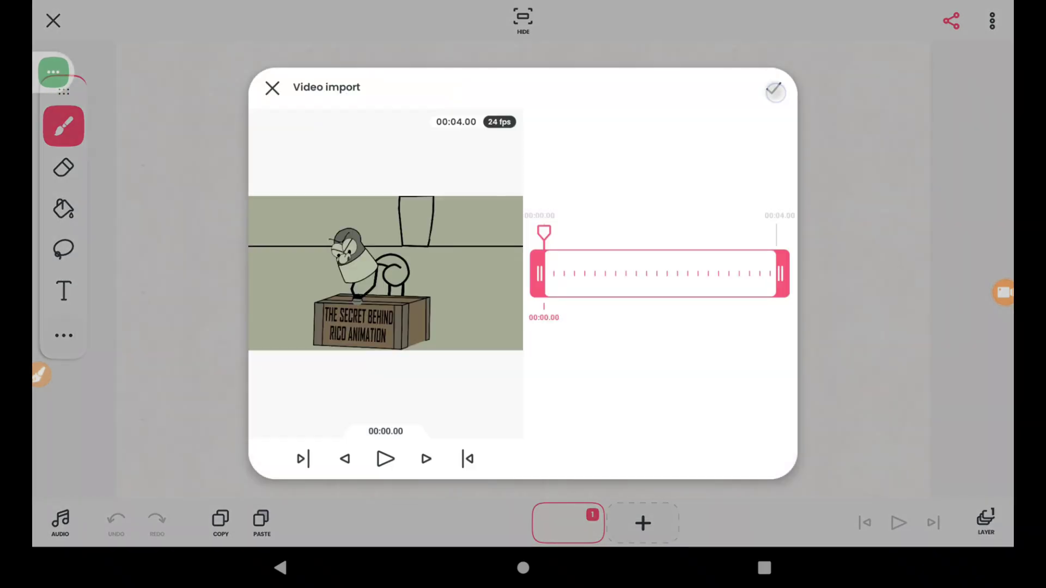
Confirm the Video import so the Rico clip's frames load into the timeline
left_click(775, 91)
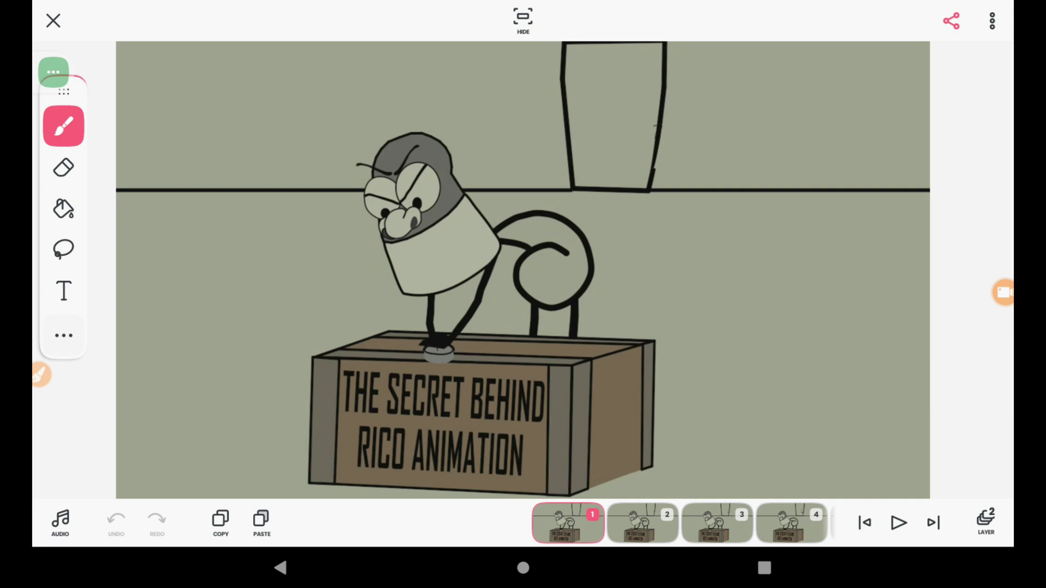
left_click_drag(585, 515, 348, 521)
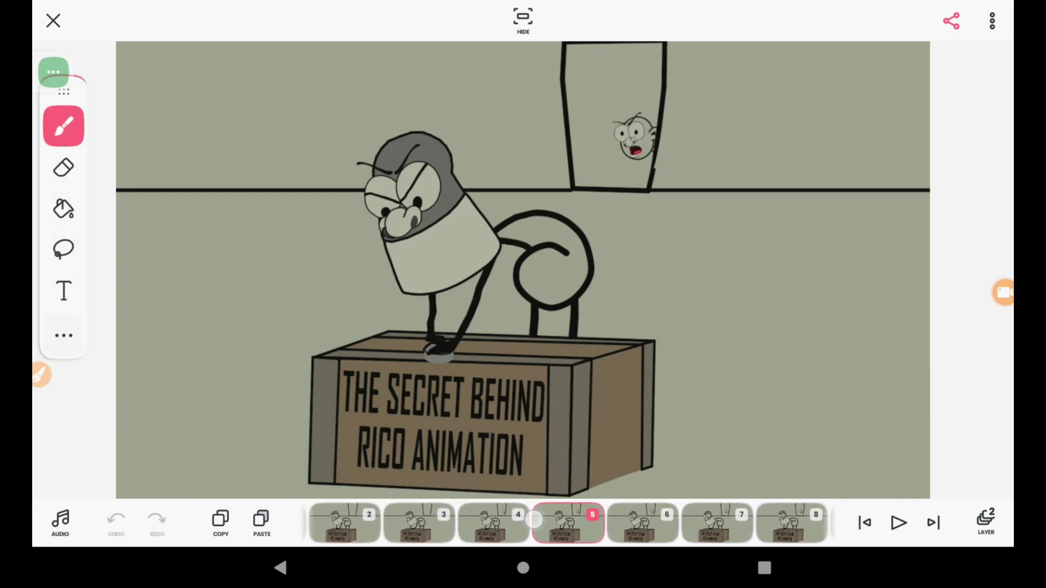
left_click(53, 72)
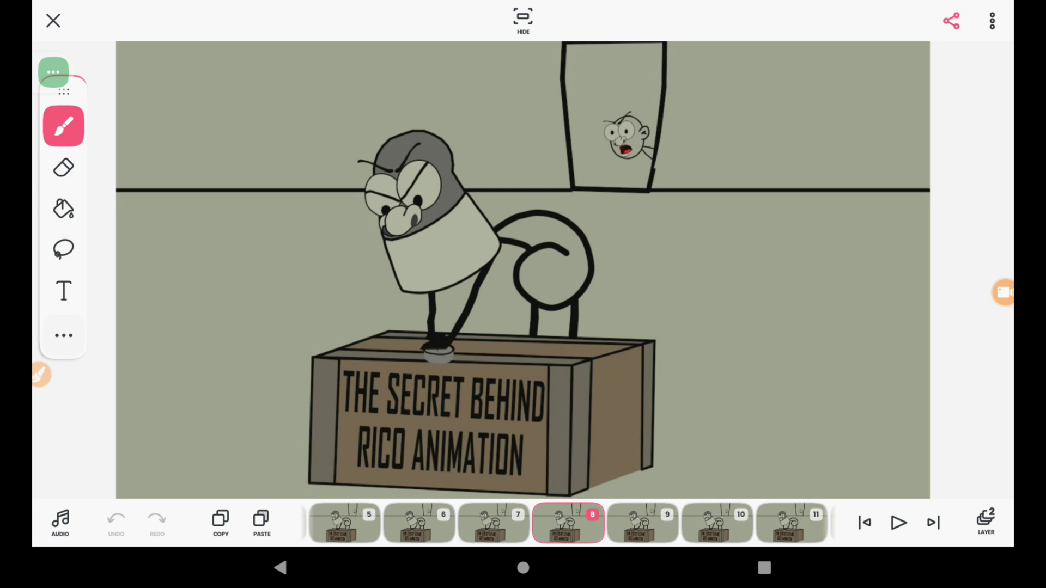
left_click_drag(643, 523, 348, 523)
left_click_drag(643, 523, 349, 523)
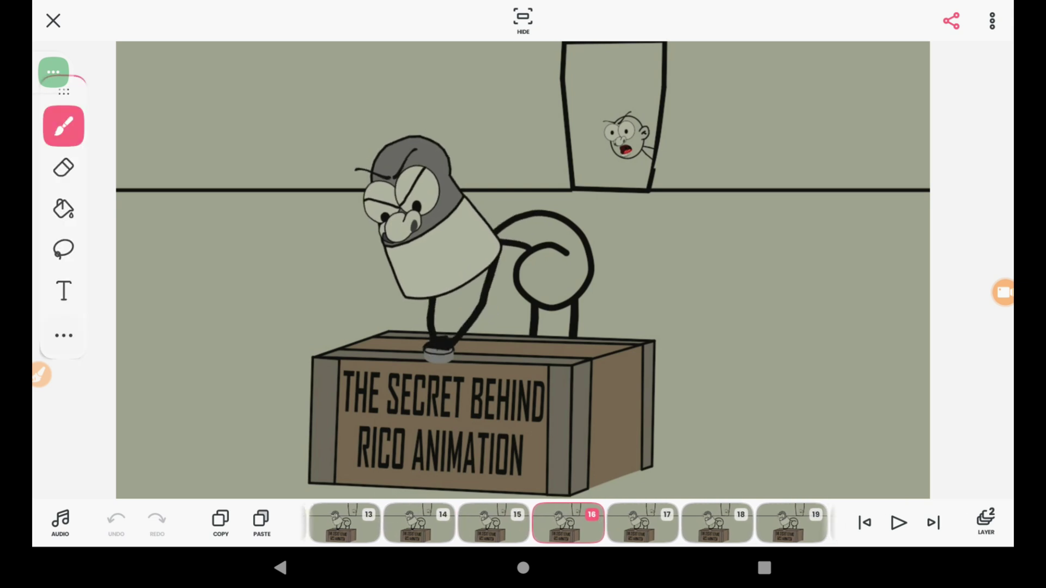
left_click_drag(643, 523, 348, 523)
left_click_drag(643, 522, 349, 523)
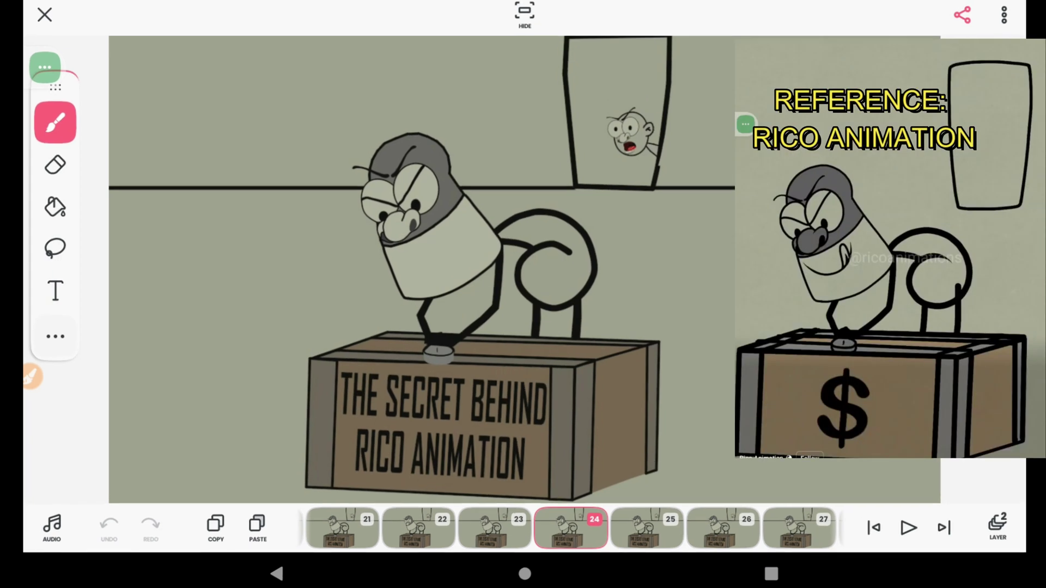
left_click_drag(643, 523, 327, 523)
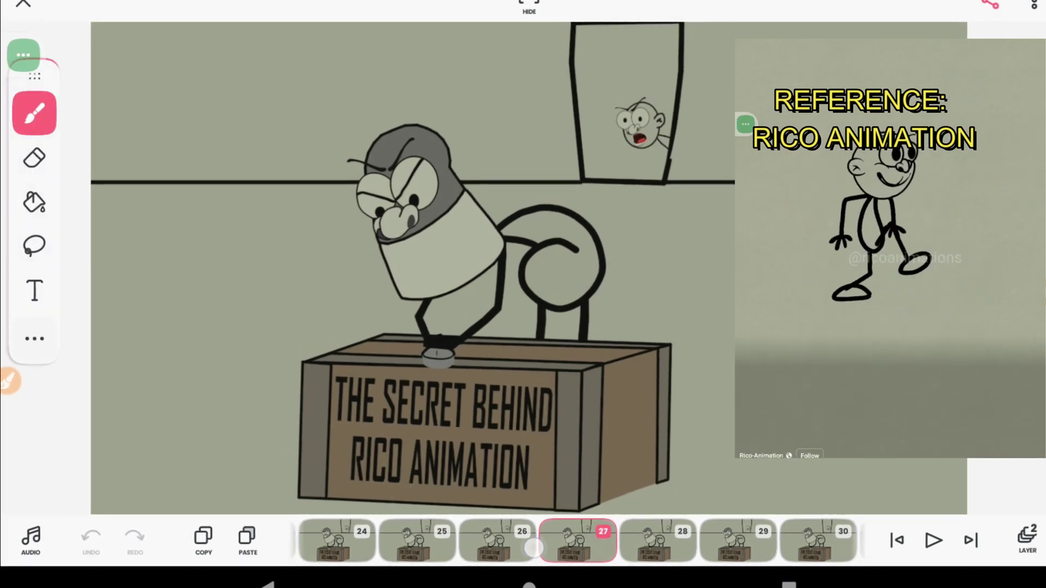
left_click_drag(602, 518, 331, 517)
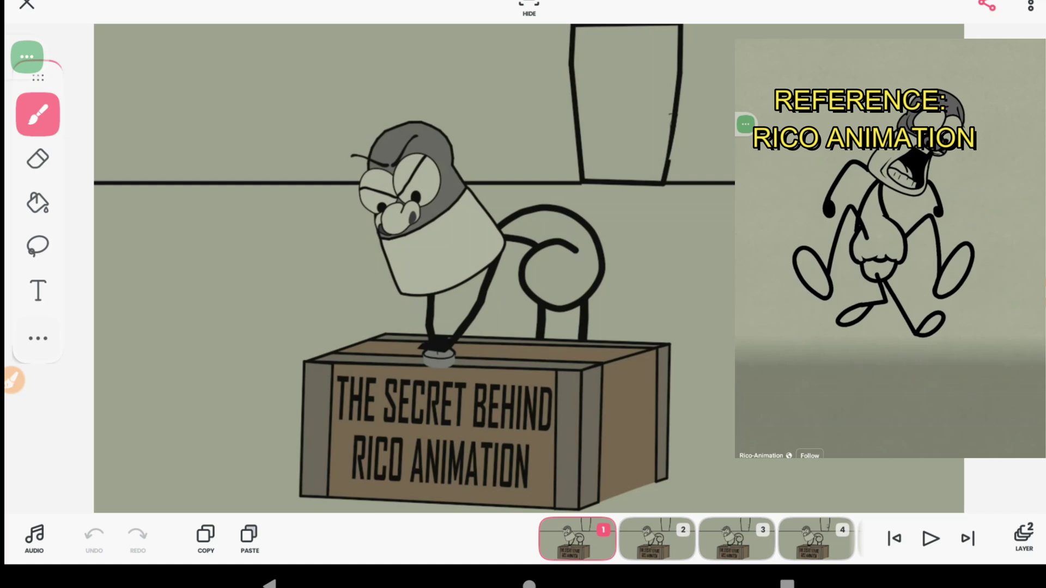
left_click(577, 538)
left_click_drag(493, 542, 731, 542)
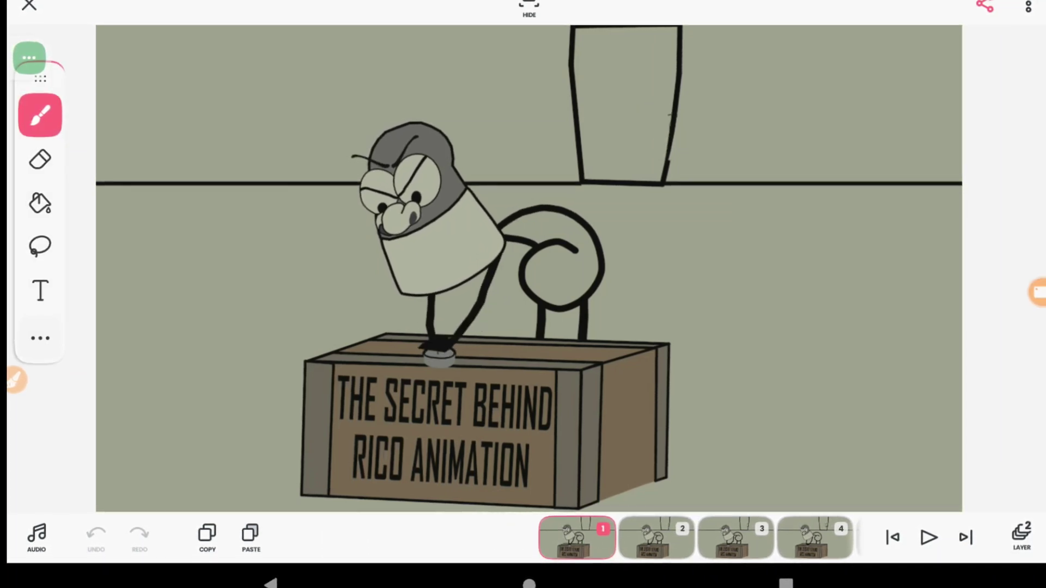
left_click_drag(763, 538, 348, 538)
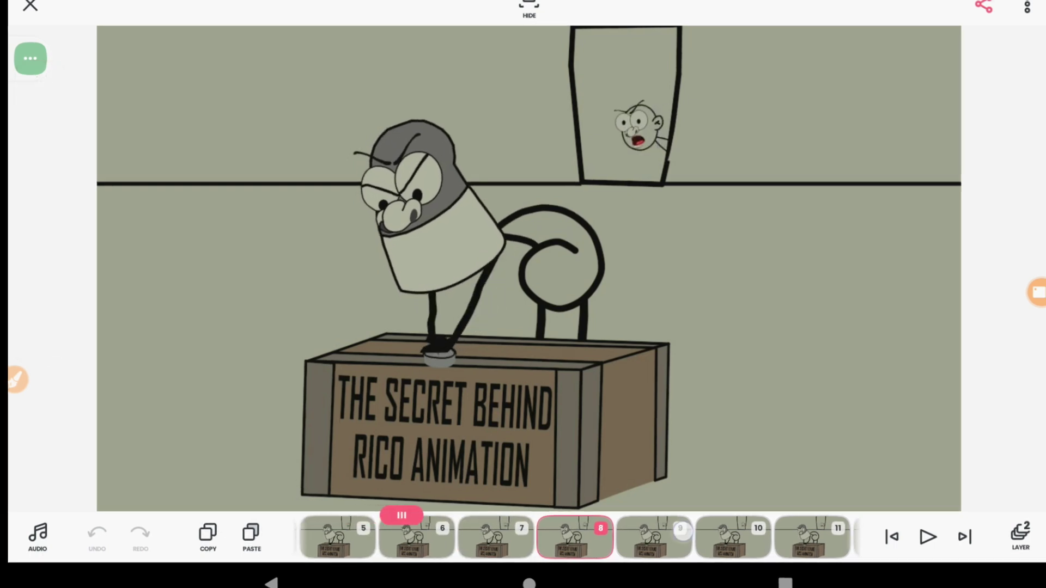
mouse_move(599, 537)
left_mouse_down()
mouse_move(362, 537)
mouse_move(708, 537)
left_mouse_up()
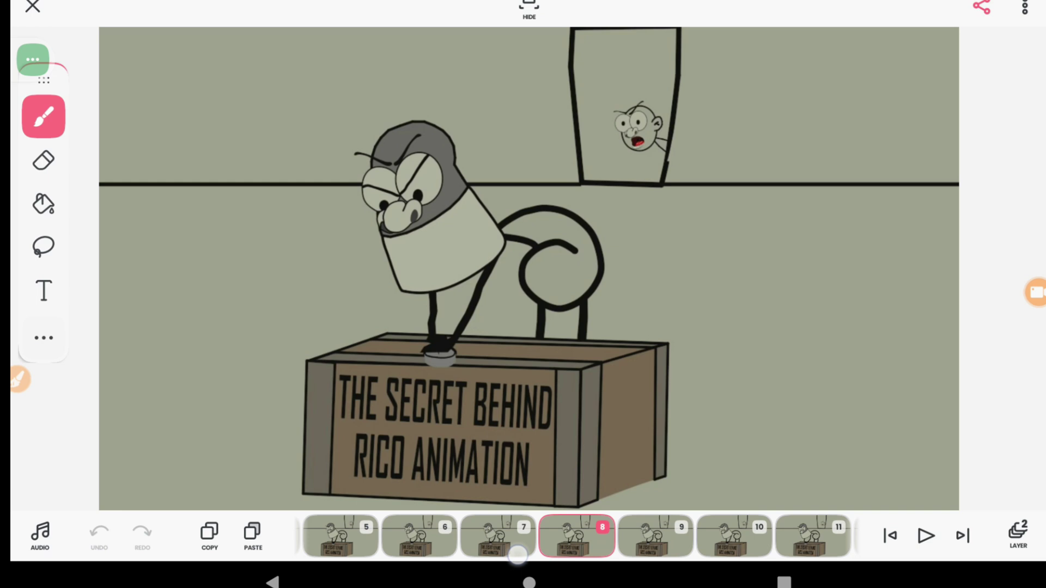
left_click_drag(463, 539, 762, 539)
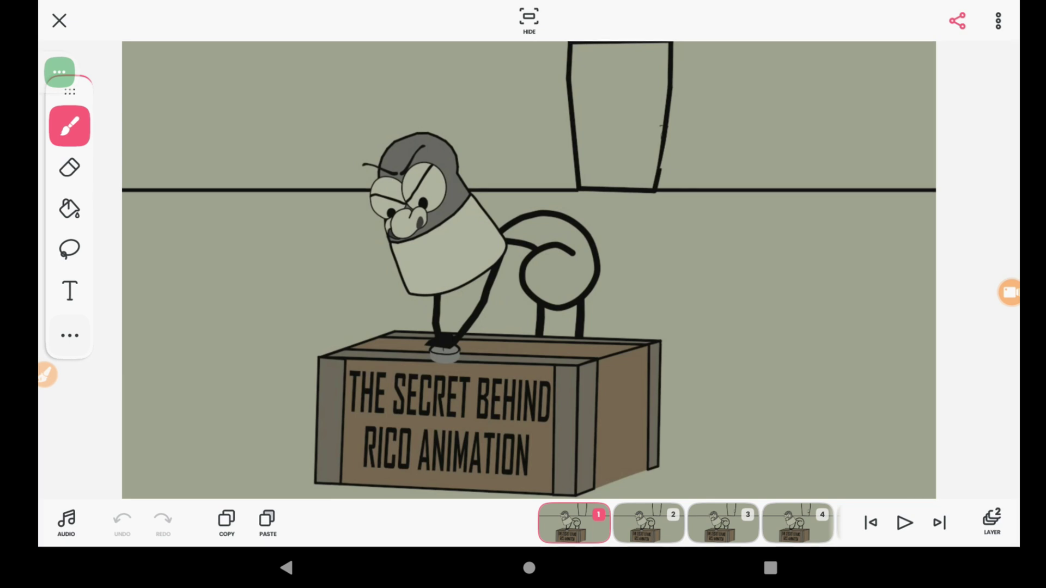
Insert the mouth-shapes image onto frame 1
left_click(998, 22)
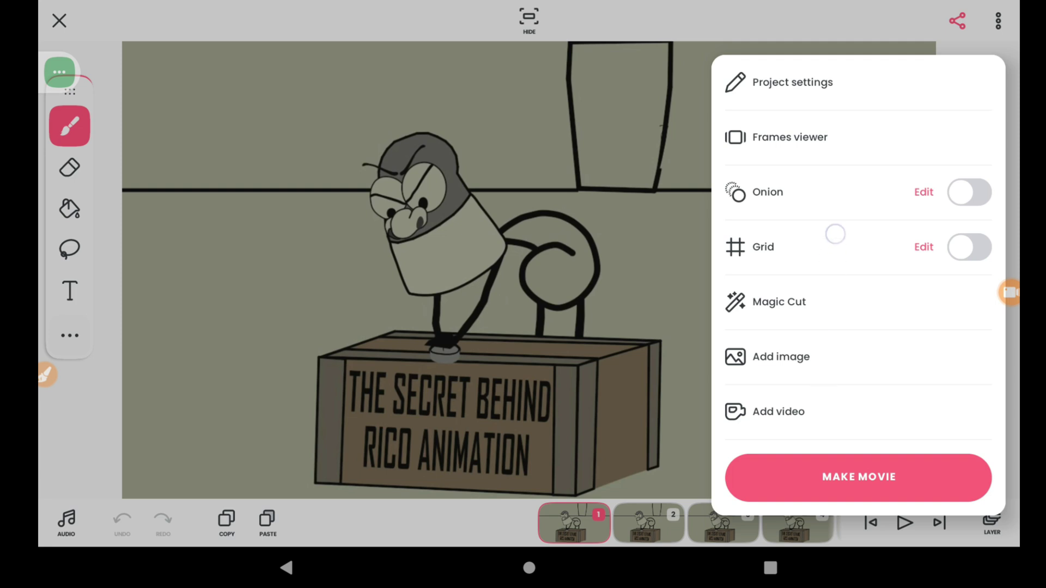
left_click(790, 362)
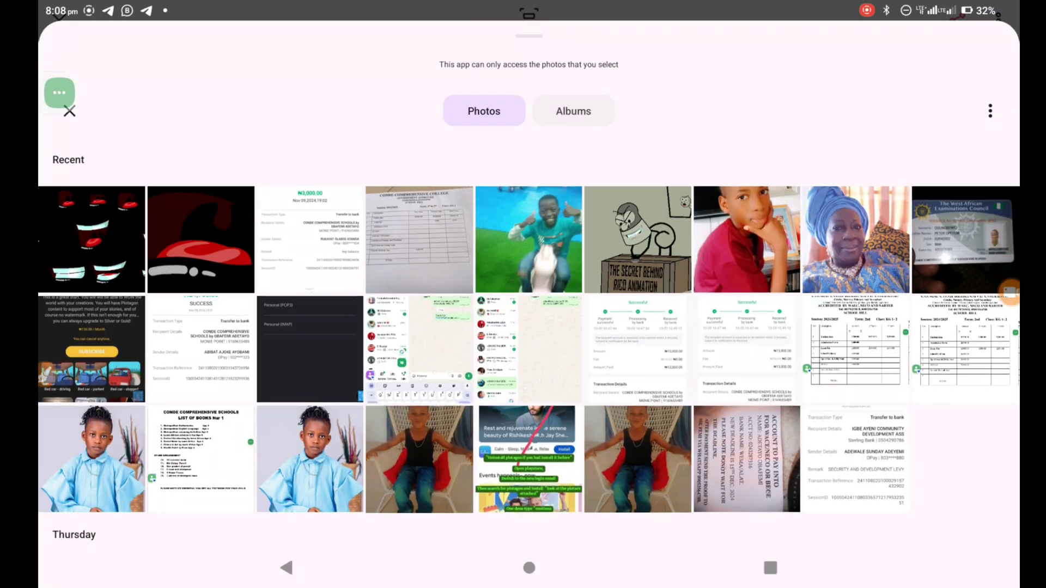
left_click(93, 251)
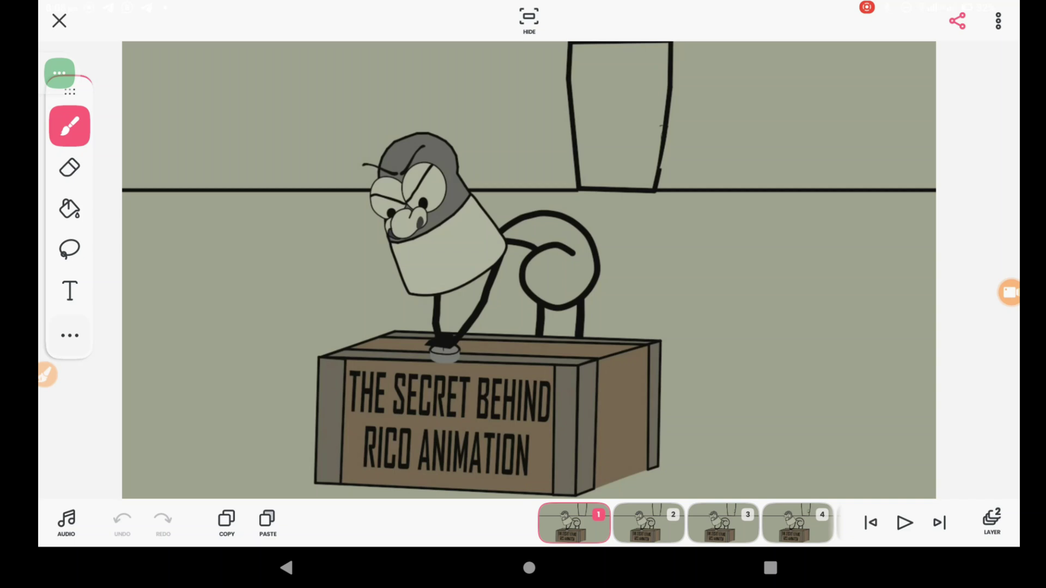
Enlarge the mouth sheet and move it up toward the right side
left_click_drag(936, 44, 854, 134)
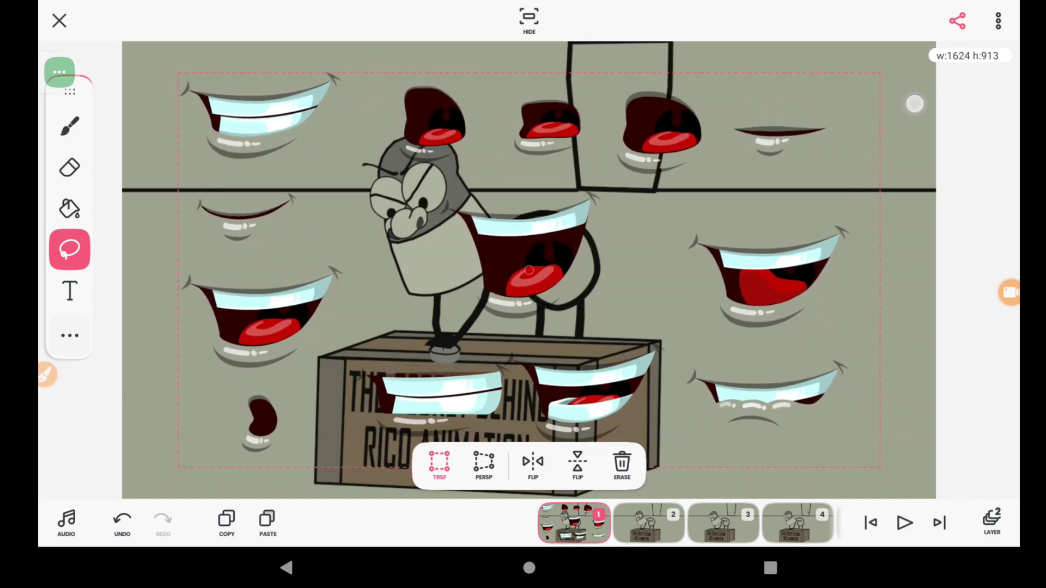
left_click_drag(854, 134, 939, 90)
mouse_move(529, 270)
left_mouse_down()
mouse_move(947, 278)
mouse_move(845, 317)
left_mouse_up()
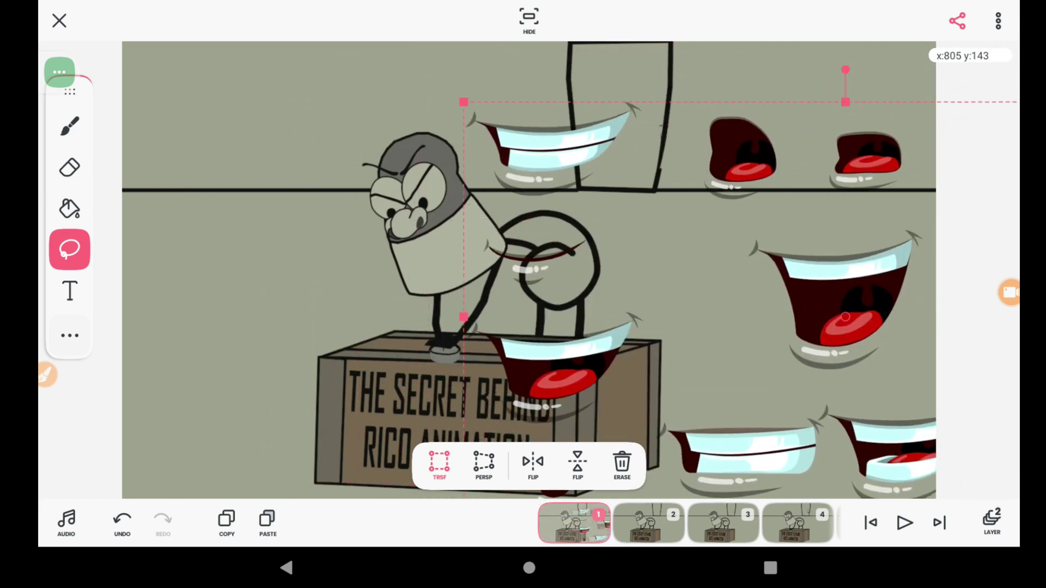
left_click_drag(739, 277, 820, 238)
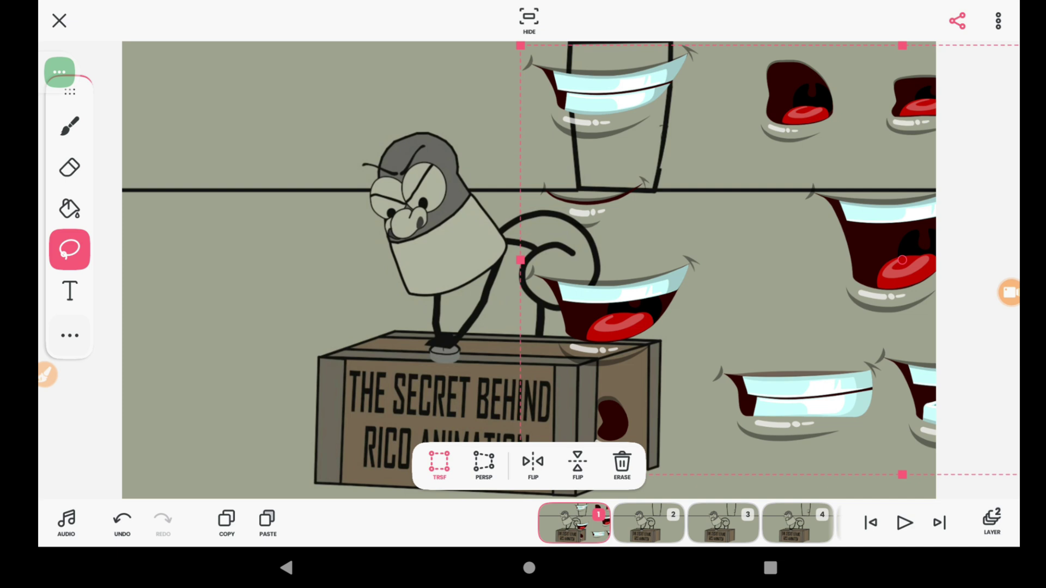
Rename 'Layer 1' to 'lip shape' in the Layers panel
left_click(985, 526)
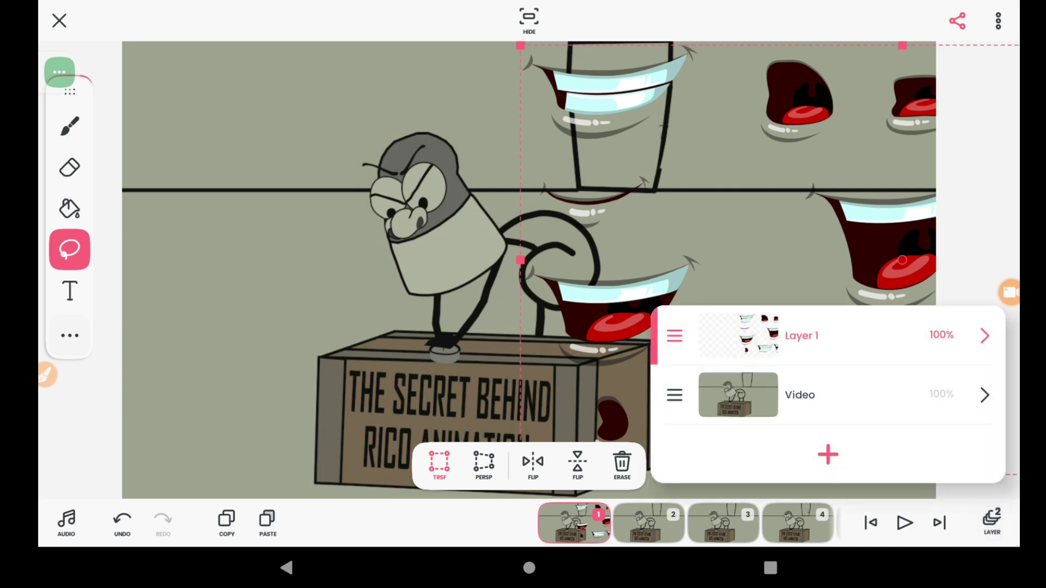
left_click(818, 339)
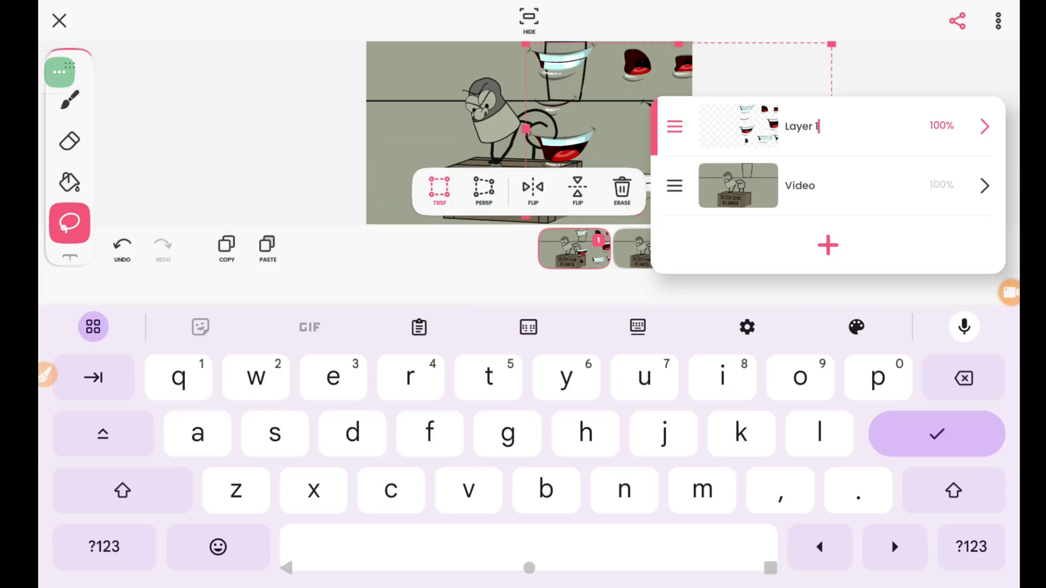
key("BackSpace")
key("BackSpace")
key("BackSpace")
key("BackSpace")
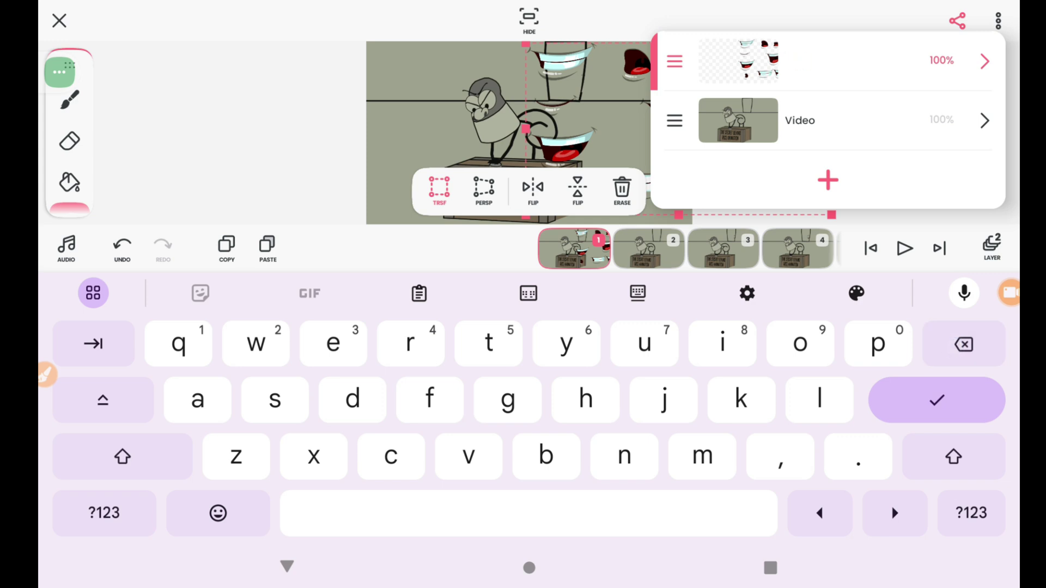
type("lip s")
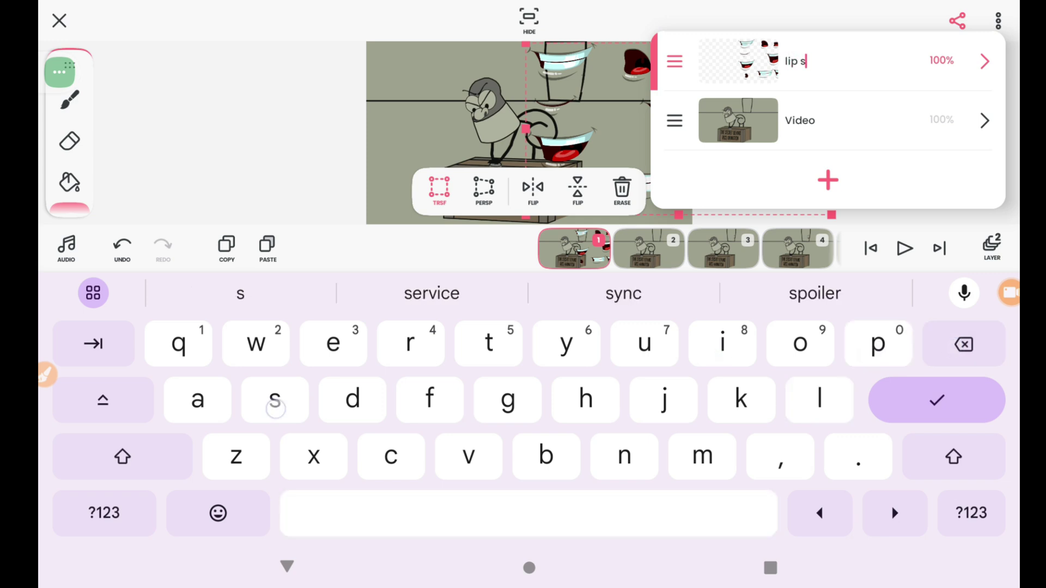
type("h")
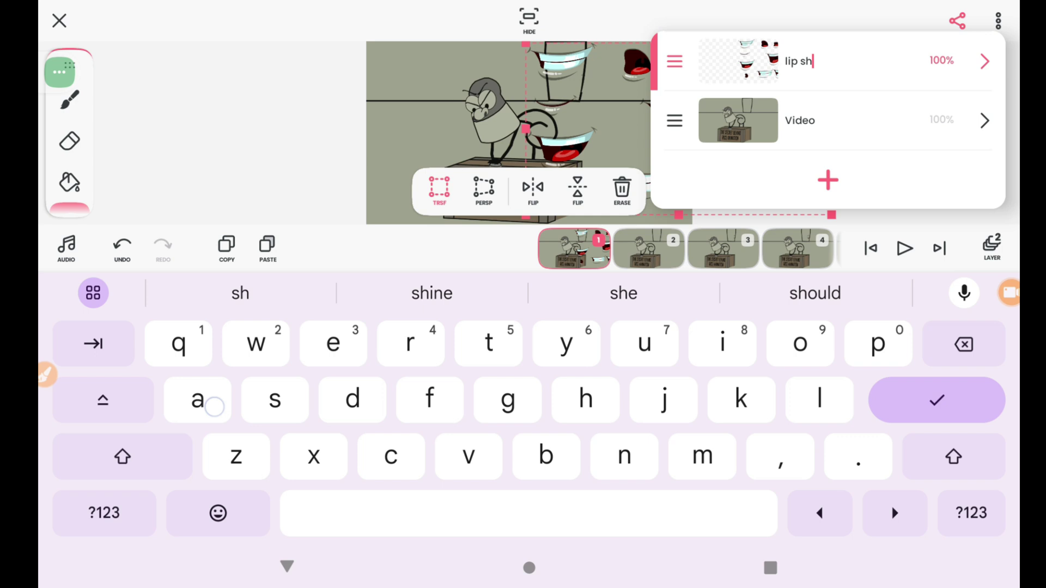
type("a")
left_click(431, 293)
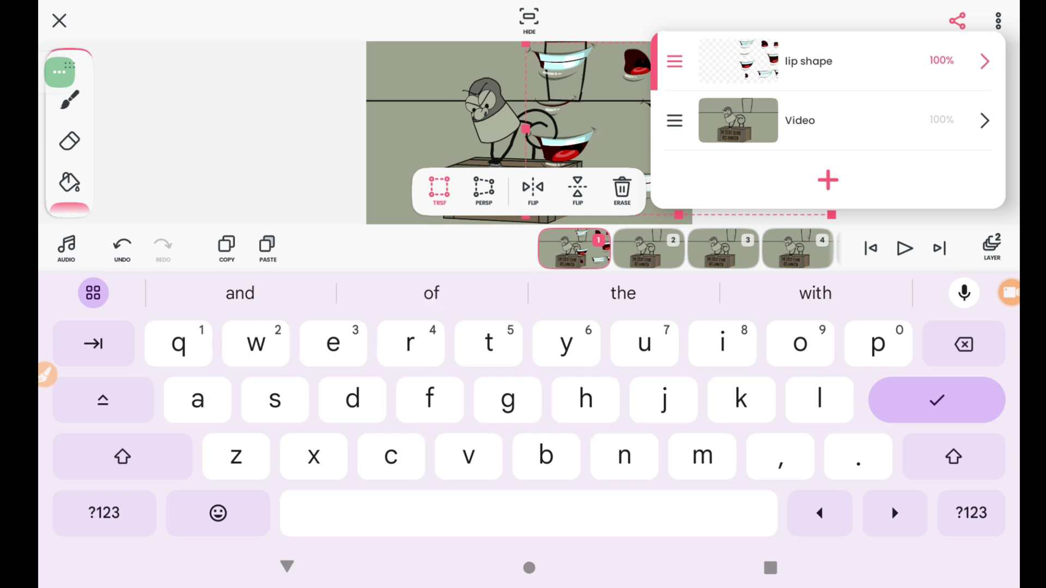
left_click(936, 400)
left_click(638, 215)
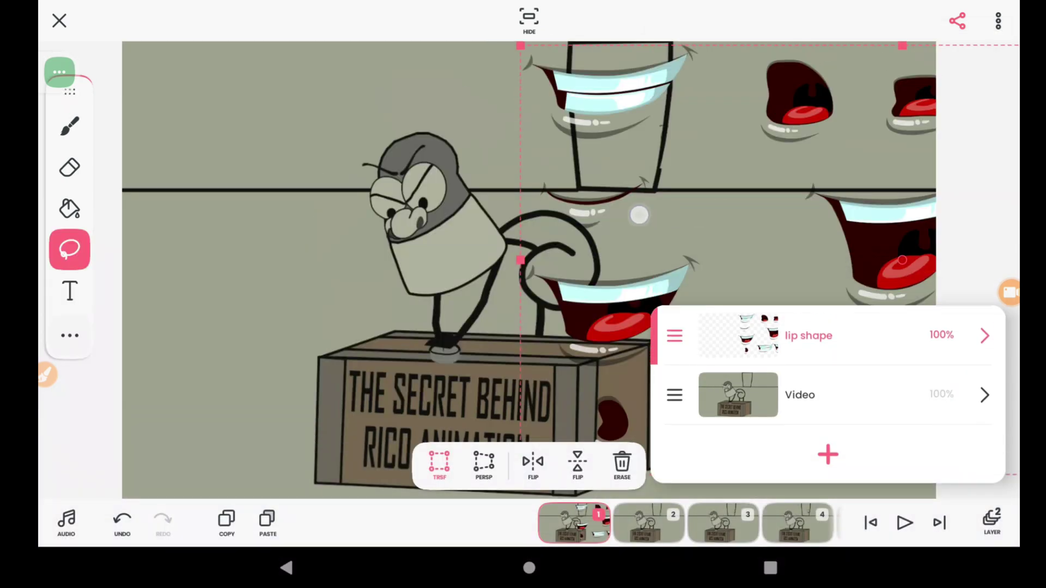
left_click(502, 234)
Shrink the mouth sheet to fit the canvas and undo a stray brush loop
mouse_move(829, 291)
left_mouse_down()
mouse_move(518, 311)
mouse_move(483, 297)
mouse_move(420, 296)
mouse_move(483, 279)
left_mouse_up()
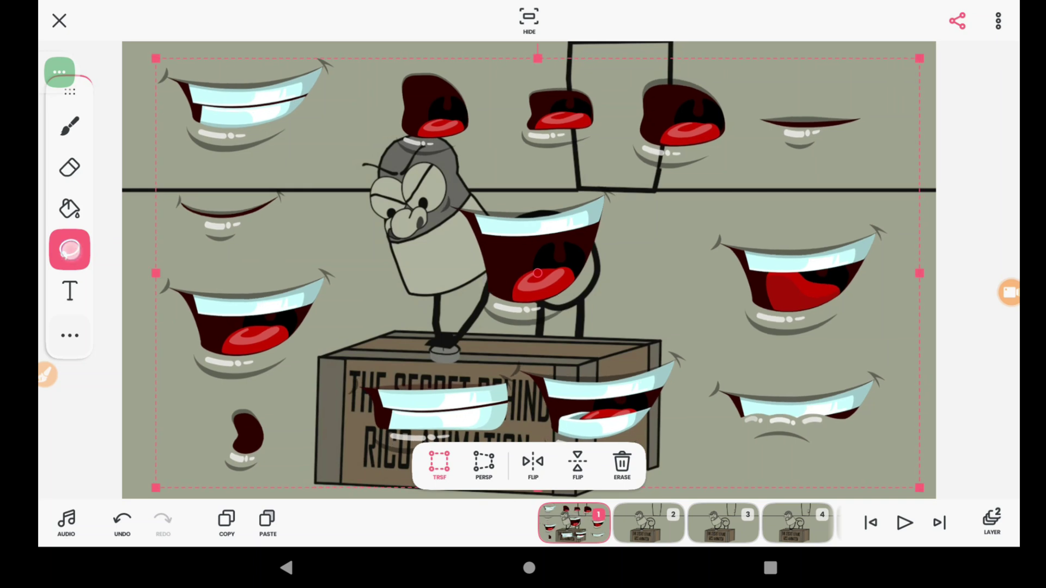
left_click(69, 249)
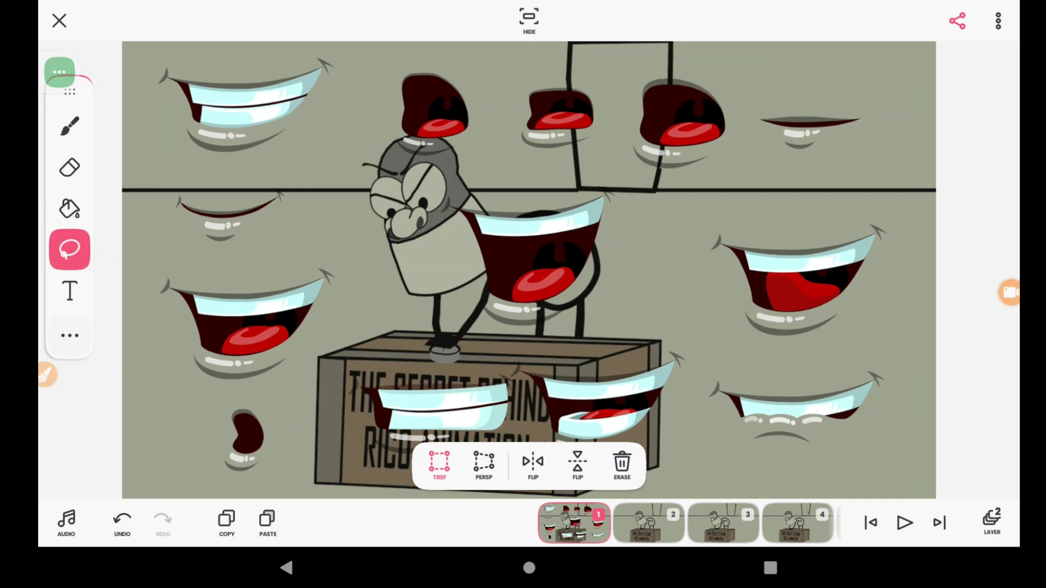
left_click(69, 126)
mouse_move(185, 238)
left_mouse_down()
mouse_move(257, 256)
mouse_move(297, 163)
mouse_move(168, 191)
mouse_move(211, 269)
left_mouse_up()
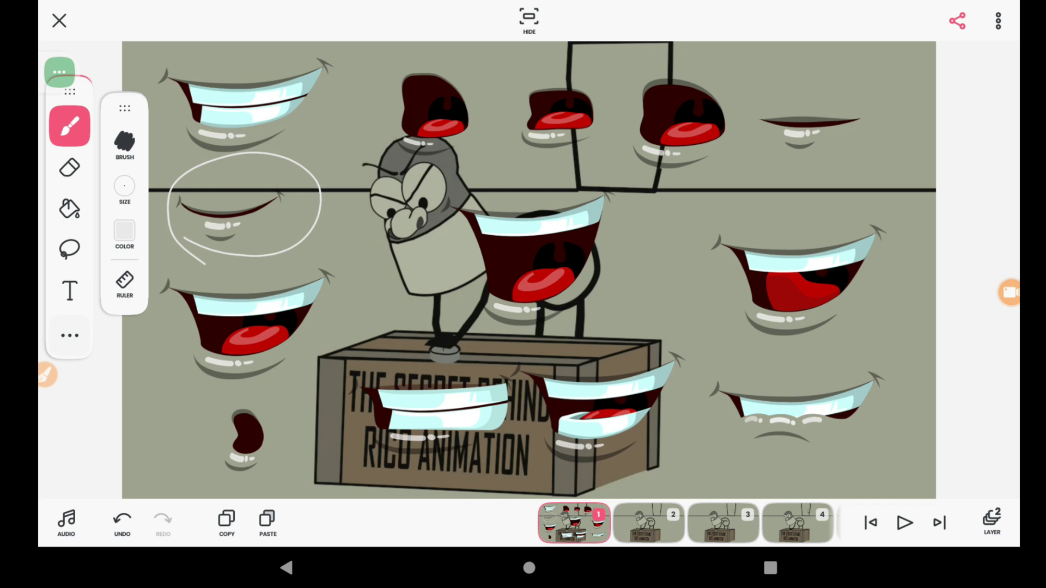
left_click(122, 523)
Lasso the thin closed smile on the left and copy it
left_click(69, 249)
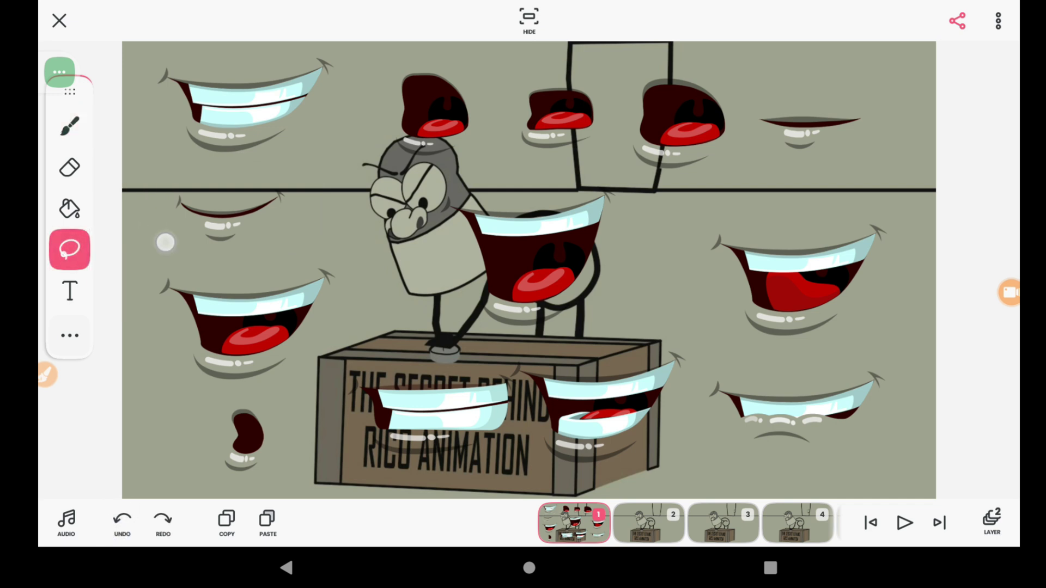
left_click_drag(165, 241, 177, 273)
left_click_drag(154, 226, 161, 239)
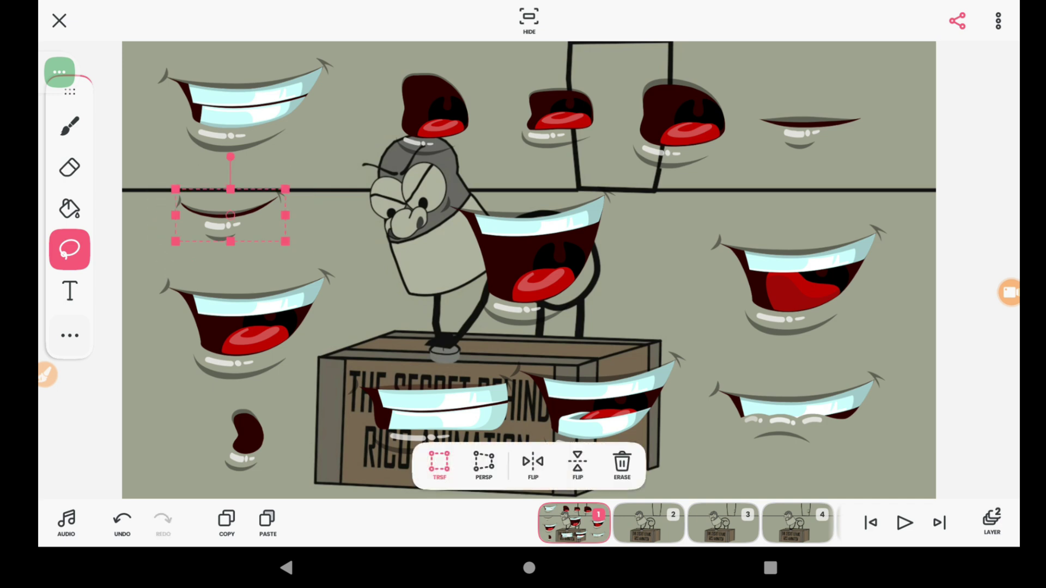
left_click(231, 523)
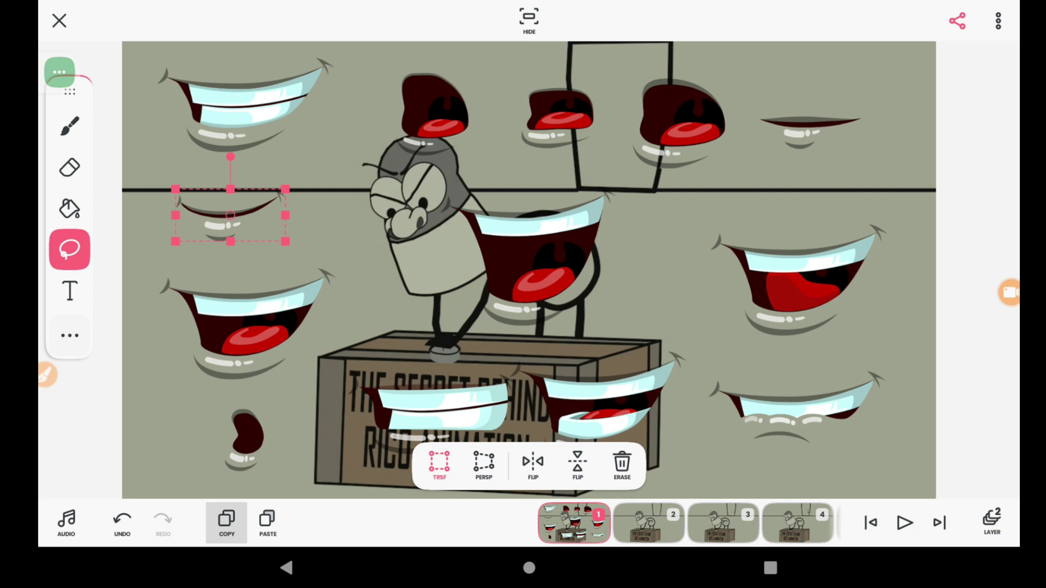
Hide the 'lip shape' layer and make the Video layer active
left_click(991, 523)
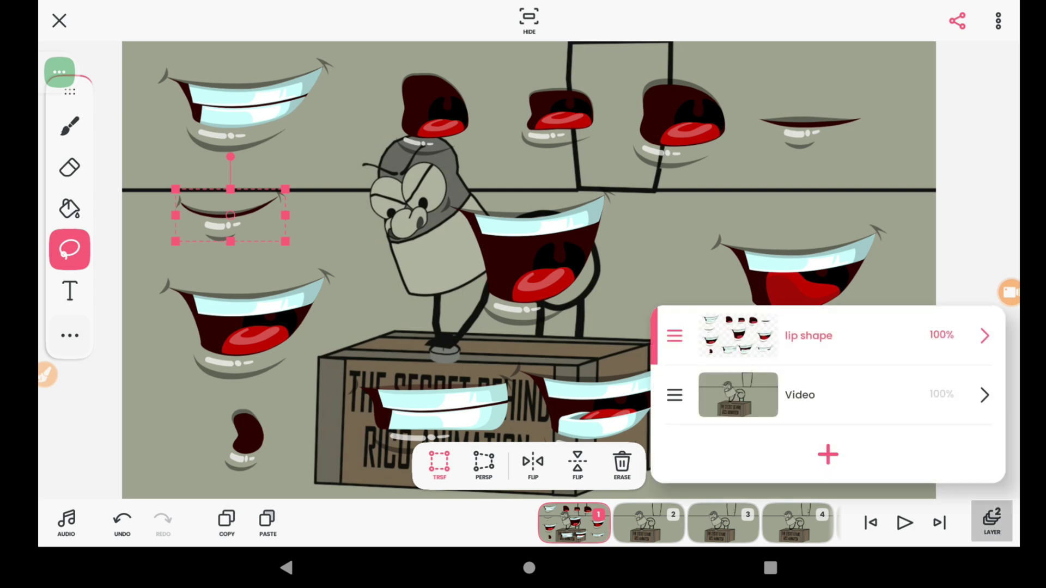
left_click(943, 336)
left_click(574, 253)
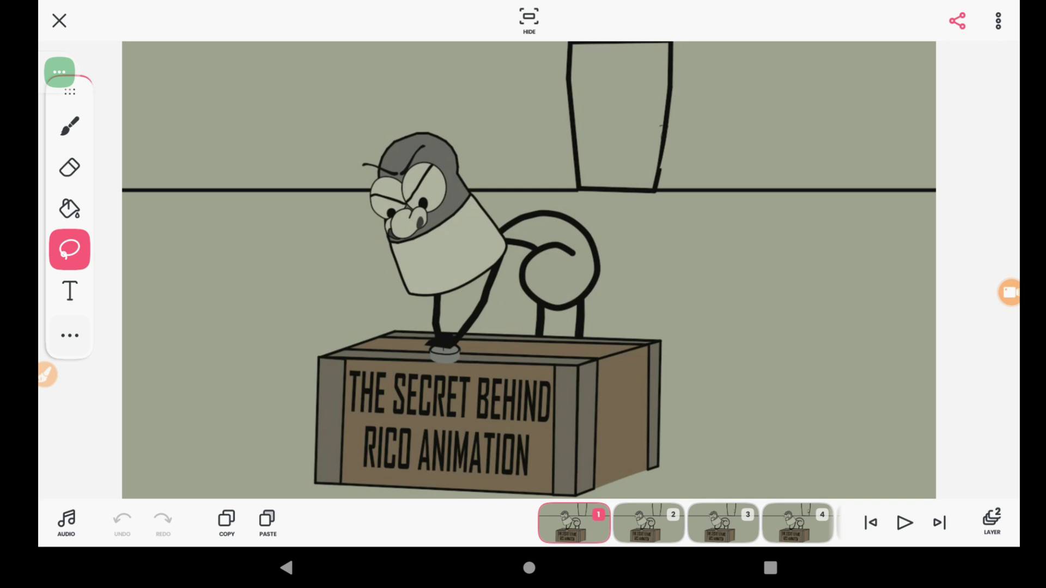
left_click(992, 523)
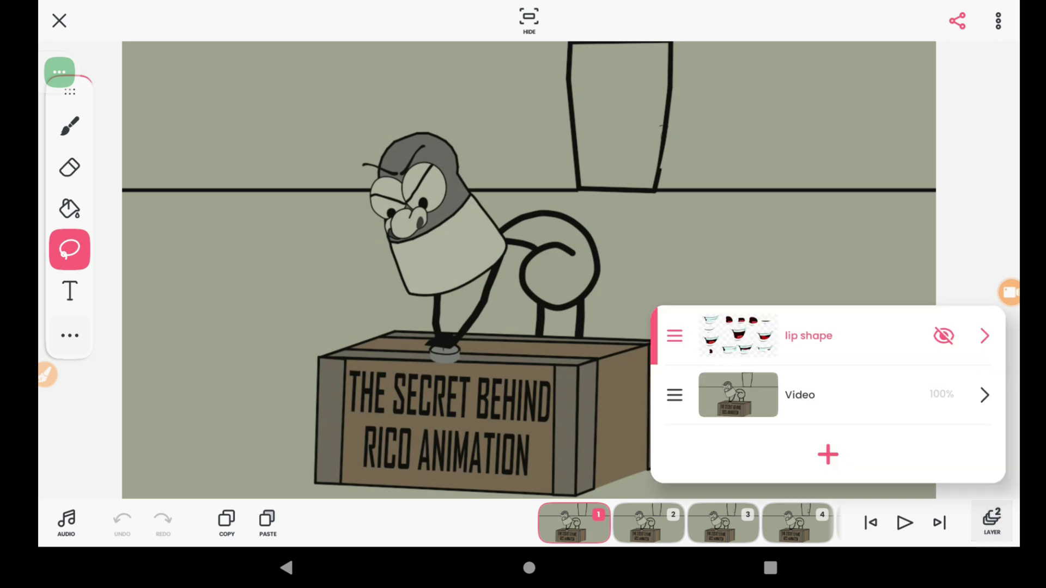
left_click(865, 396)
left_click(772, 218)
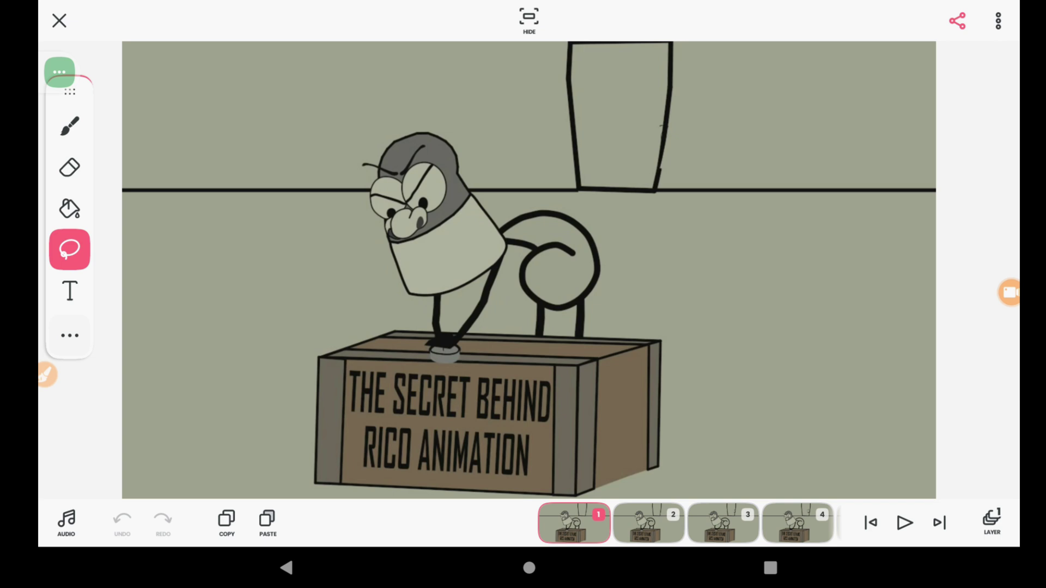
Paste the closed smile onto the character's face, rotated to match its tilt
left_click(268, 523)
mouse_move(252, 212)
left_mouse_down()
mouse_move(420, 226)
mouse_move(487, 265)
left_mouse_up()
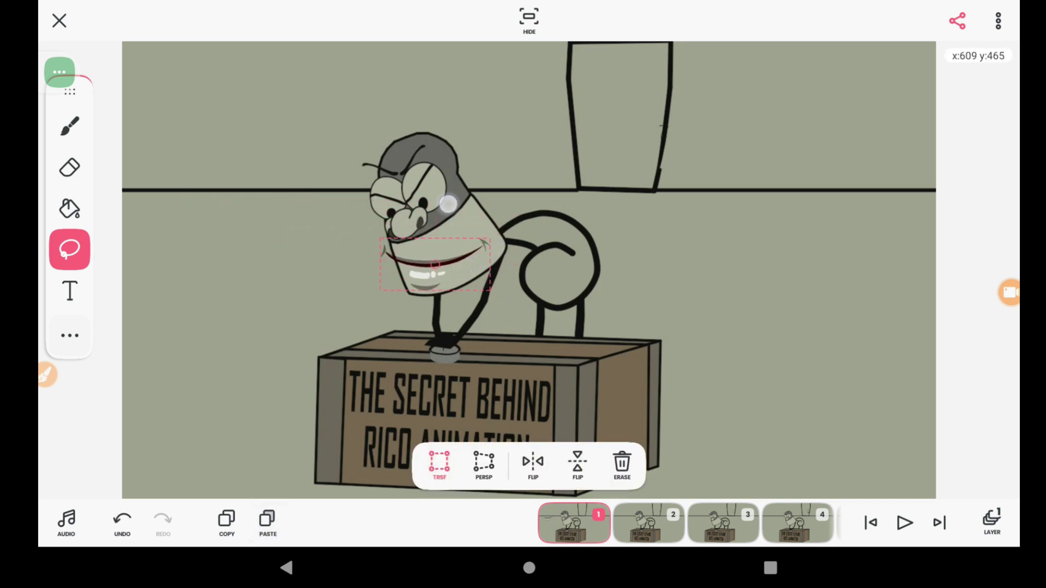
mouse_move(448, 203)
left_mouse_down()
mouse_move(411, 205)
mouse_move(445, 204)
left_mouse_up()
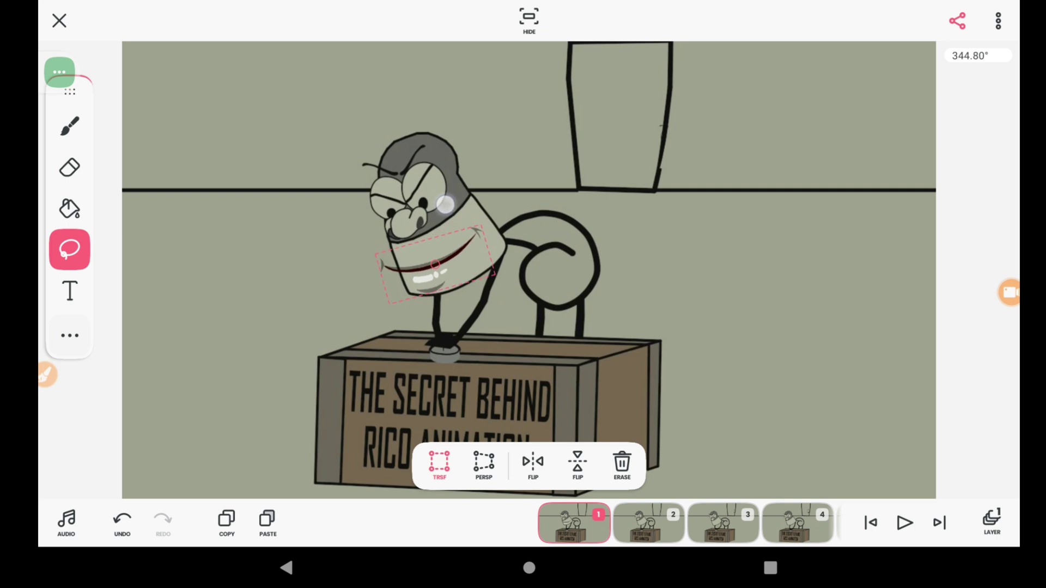
mouse_move(478, 254)
left_mouse_down()
mouse_move(492, 247)
mouse_move(493, 219)
left_mouse_up()
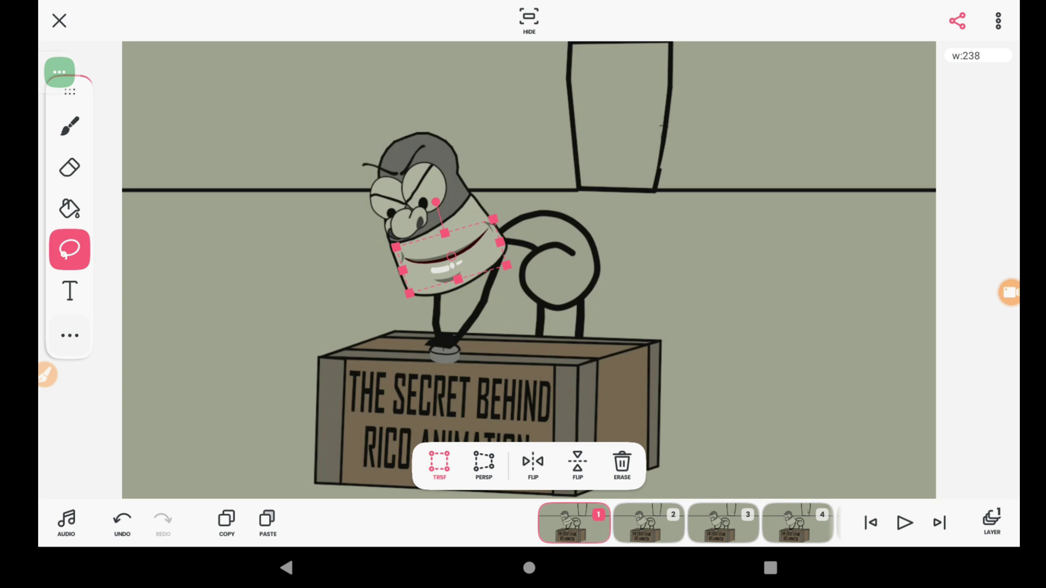
left_click_drag(436, 203, 441, 204)
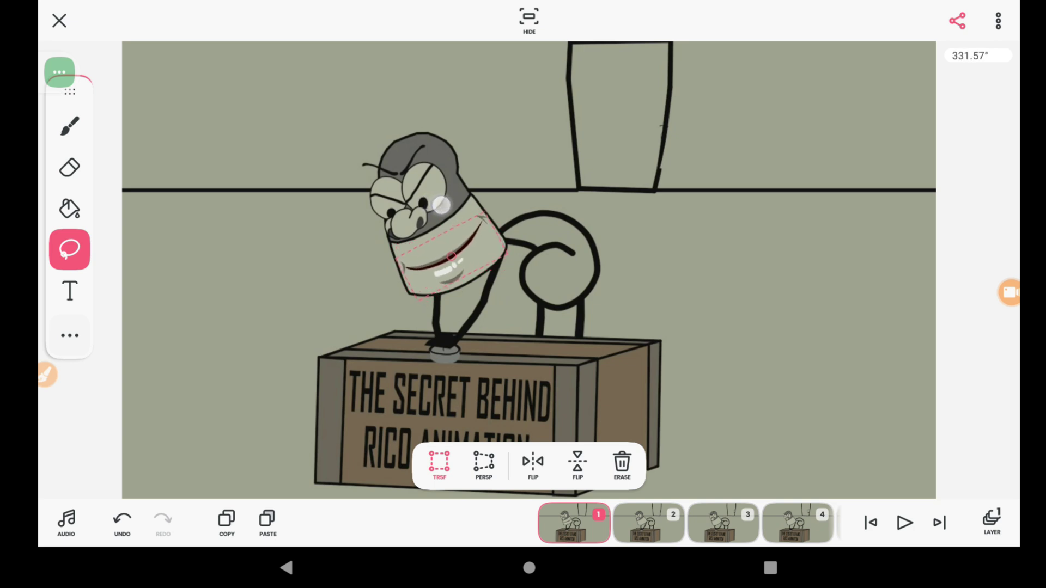
left_click_drag(478, 247, 474, 242)
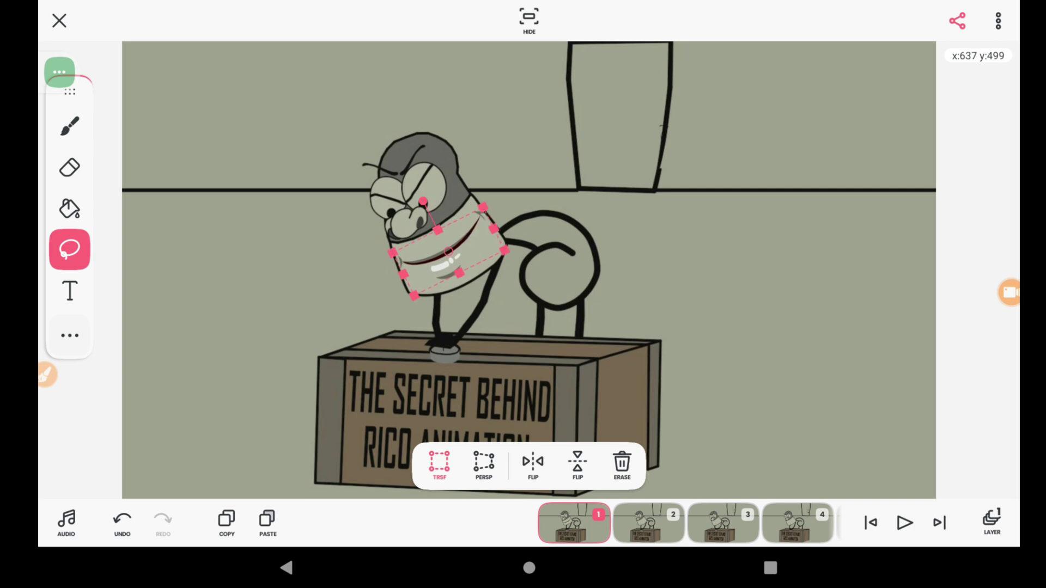
Delete the unwanted second frame, returning to frame 1 with the mouth sheet visible
left_click(648, 520)
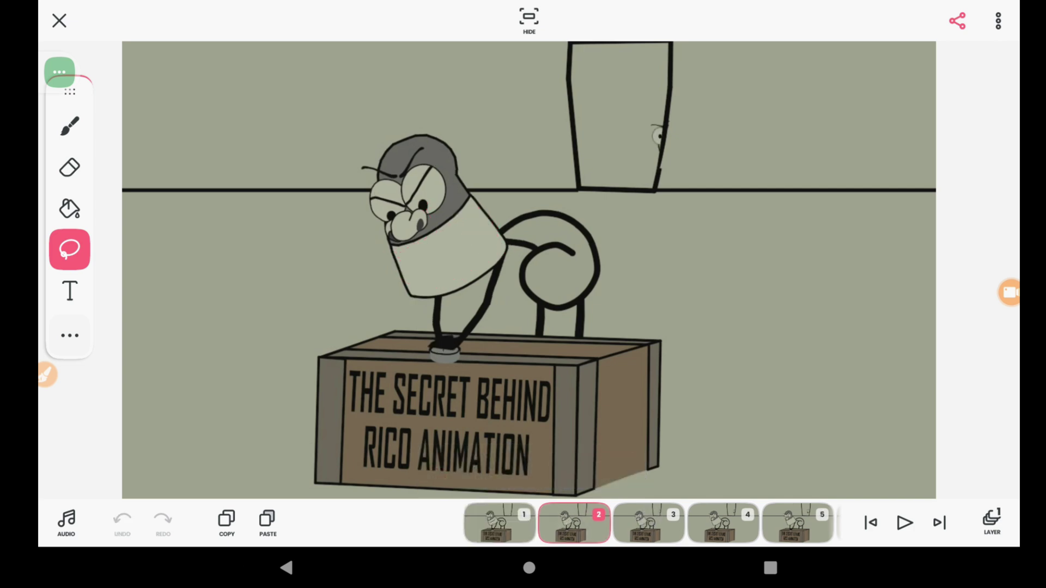
left_click(991, 523)
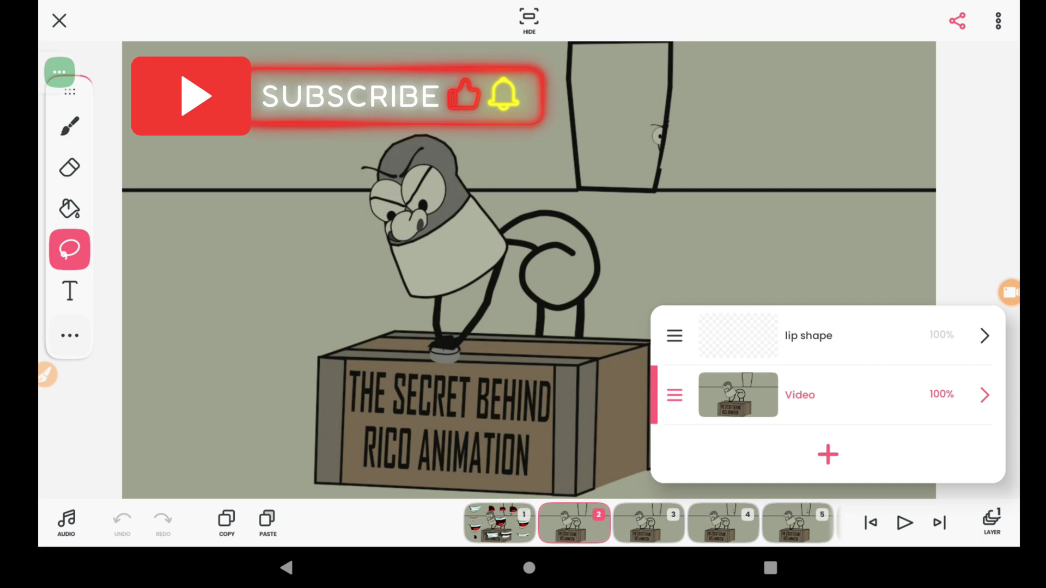
key("Escape")
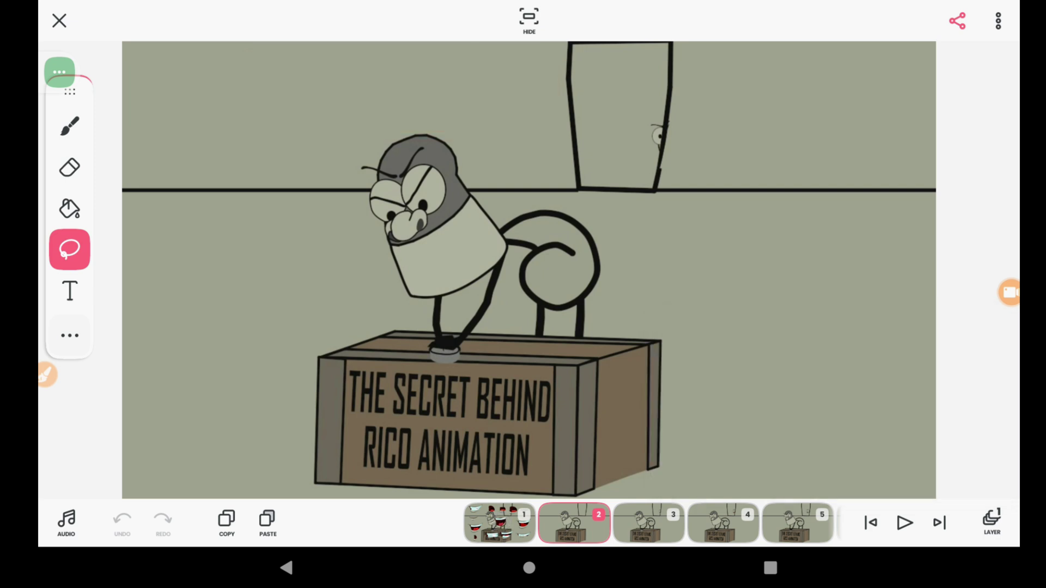
key("Delete")
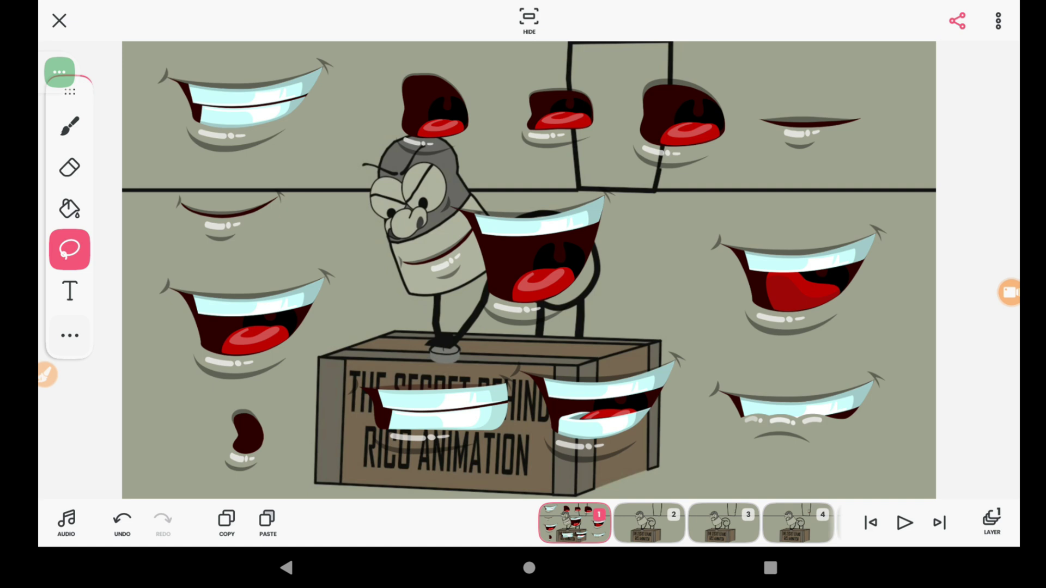
Copy the small rounded mouth from the 'lip shape' layer's sheet
left_click(69, 250)
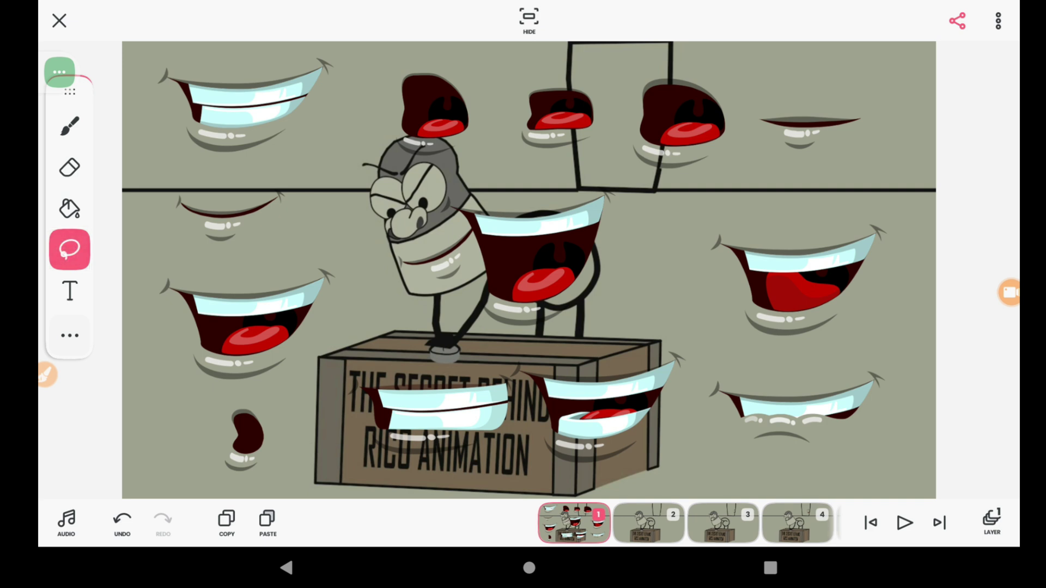
left_click_drag(237, 395, 216, 417)
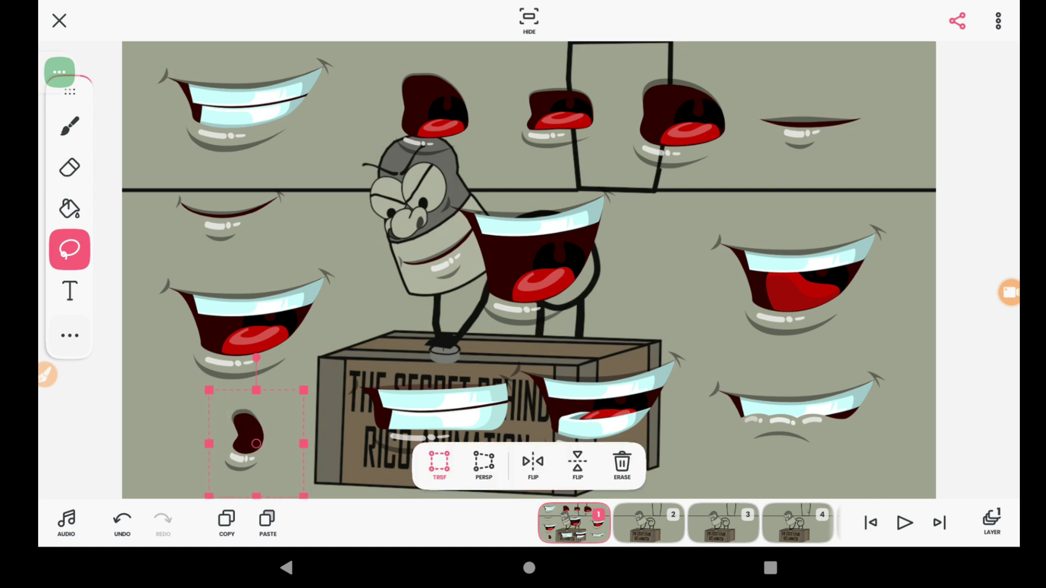
left_click(992, 536)
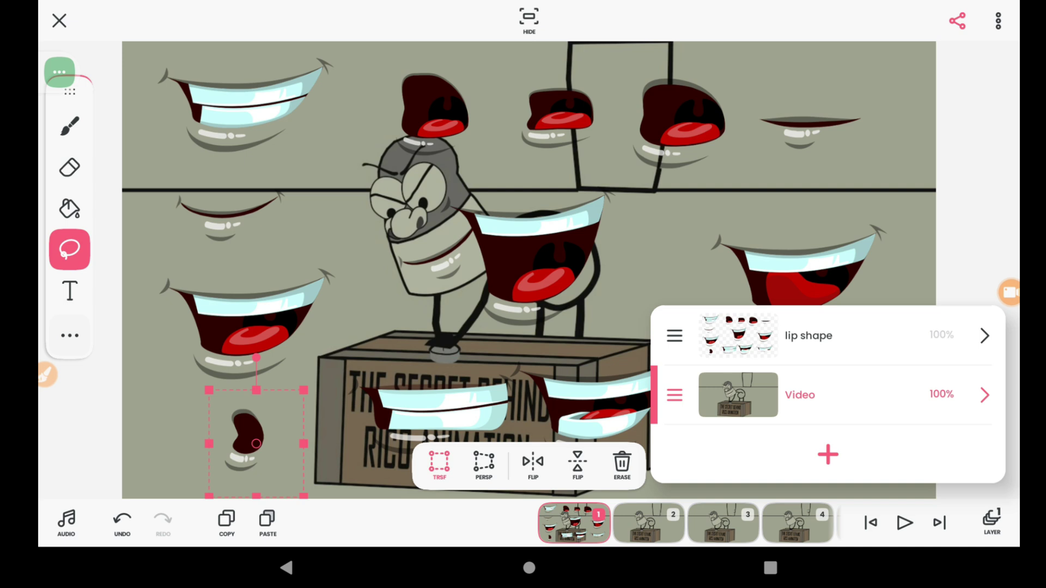
left_click(889, 334)
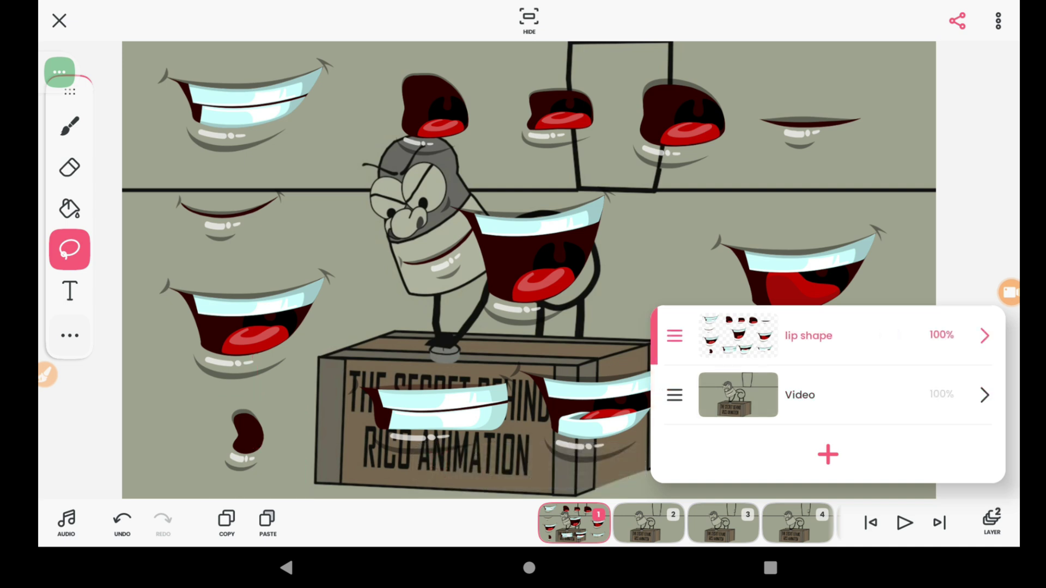
left_click(70, 250)
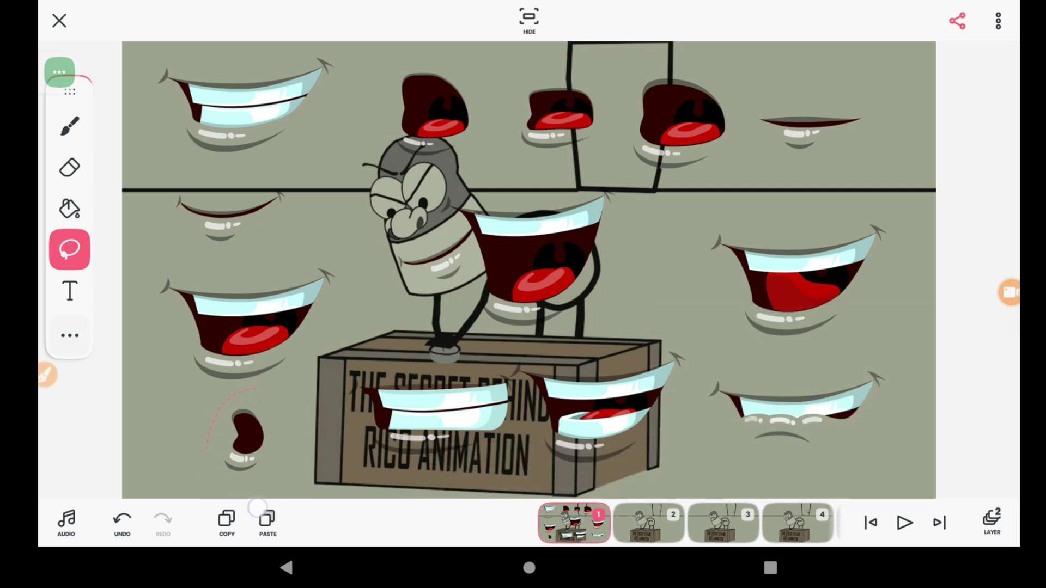
left_click_drag(247, 391, 217, 383)
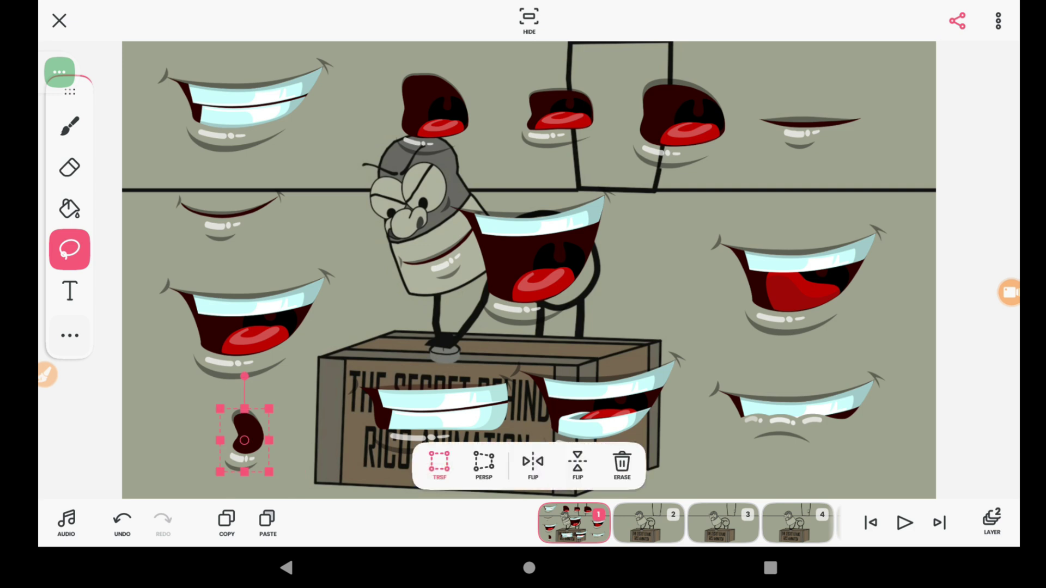
left_click(227, 520)
Paste the mouth onto frame 2's Video layer
left_click(648, 523)
left_click(992, 522)
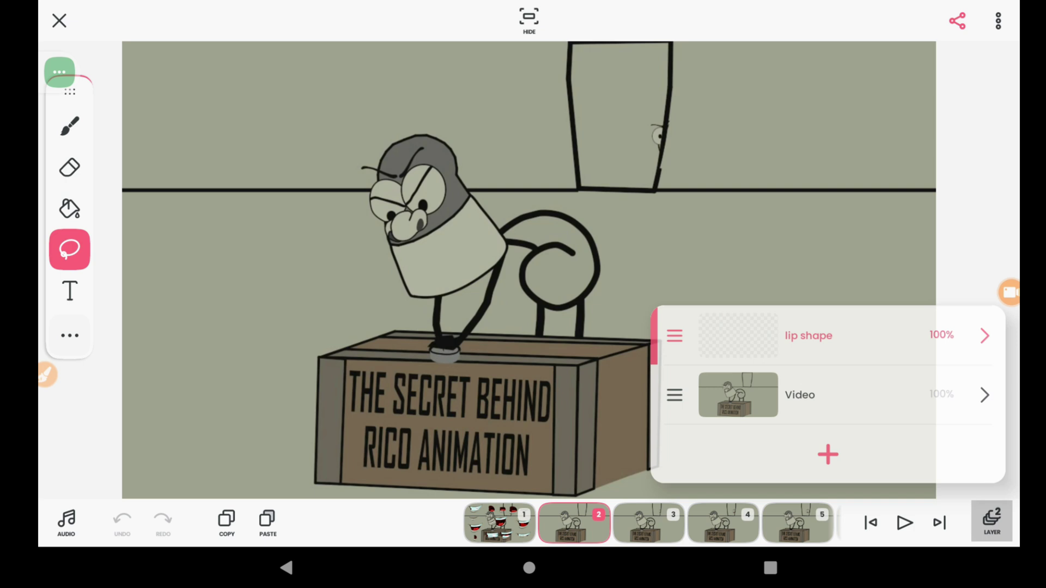
left_click(784, 394)
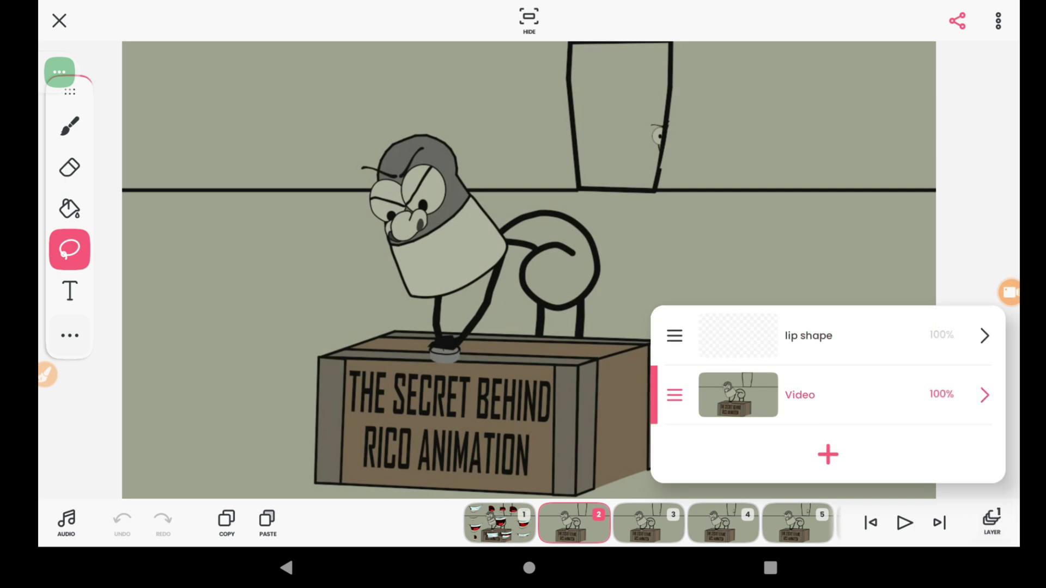
left_click(267, 522)
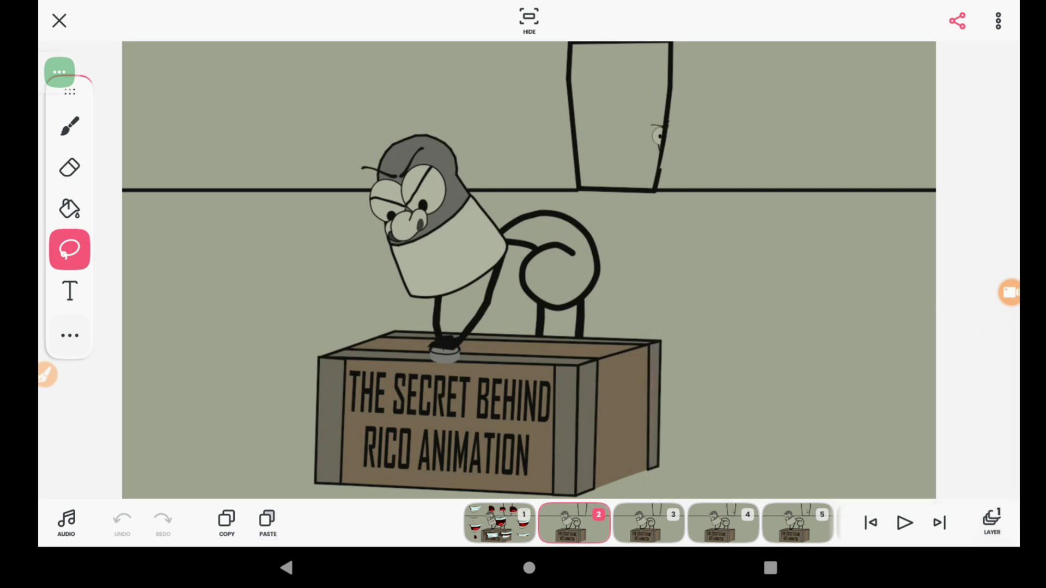
left_click(268, 523)
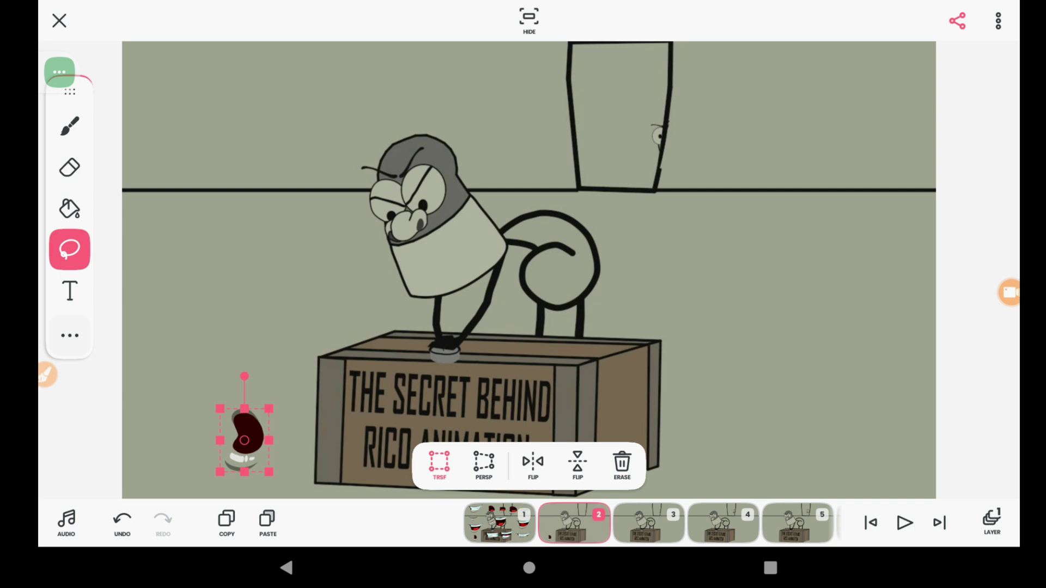
Scale up the pasted round mouth and place it on the character's muzzle
mouse_move(269, 441)
left_mouse_down()
mouse_move(277, 401)
mouse_move(460, 226)
mouse_move(444, 229)
mouse_move(422, 208)
mouse_move(446, 206)
mouse_move(456, 234)
left_mouse_up()
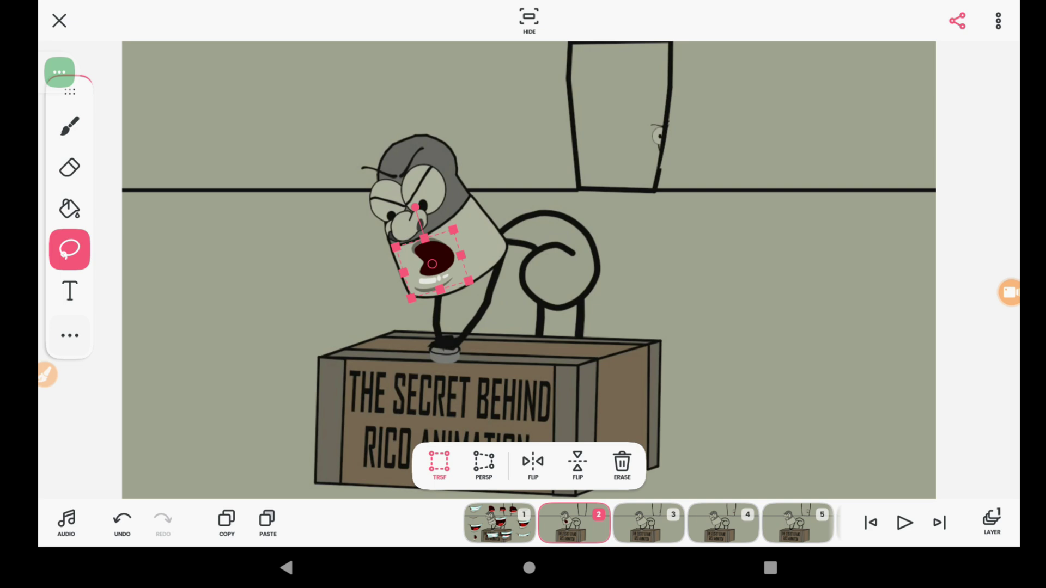
mouse_move(450, 279)
left_mouse_down()
mouse_move(430, 275)
mouse_move(448, 259)
left_mouse_up()
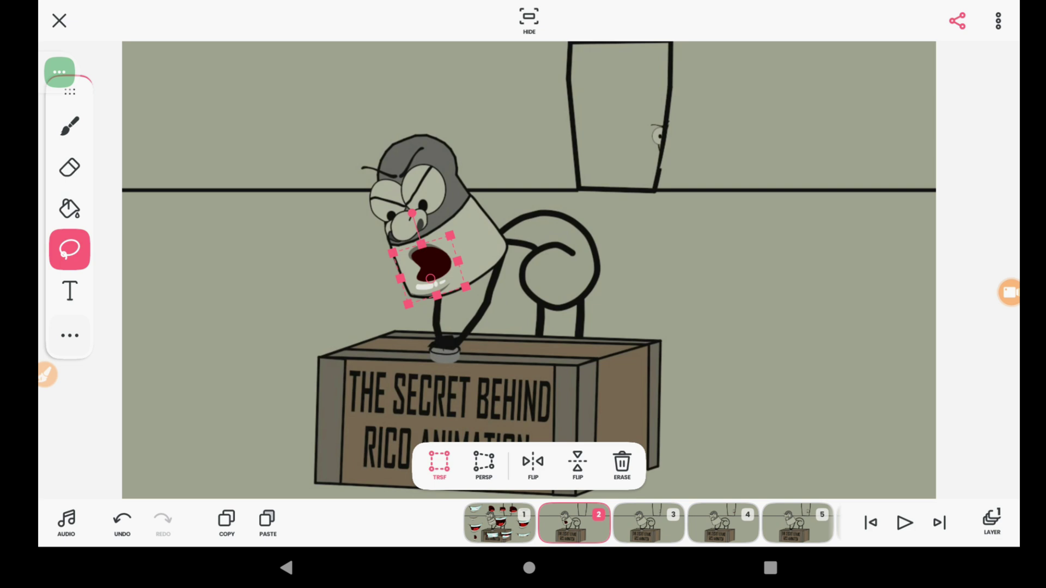
left_click_drag(653, 534, 349, 539)
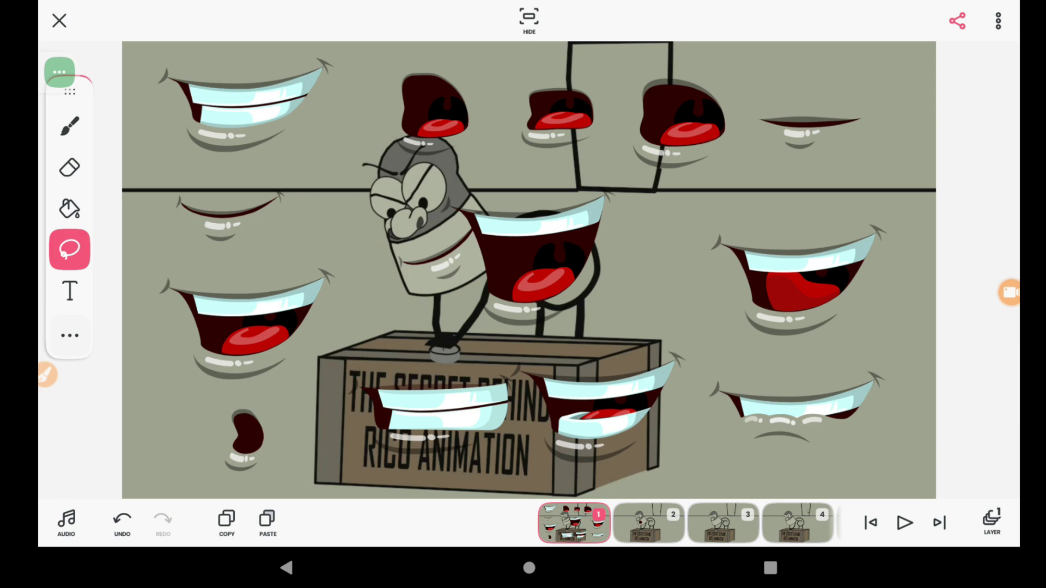
Close the Rico 2 project and open Semiu from the Recent projects carousel
left_click(59, 20)
left_click_drag(413, 279, 646, 268)
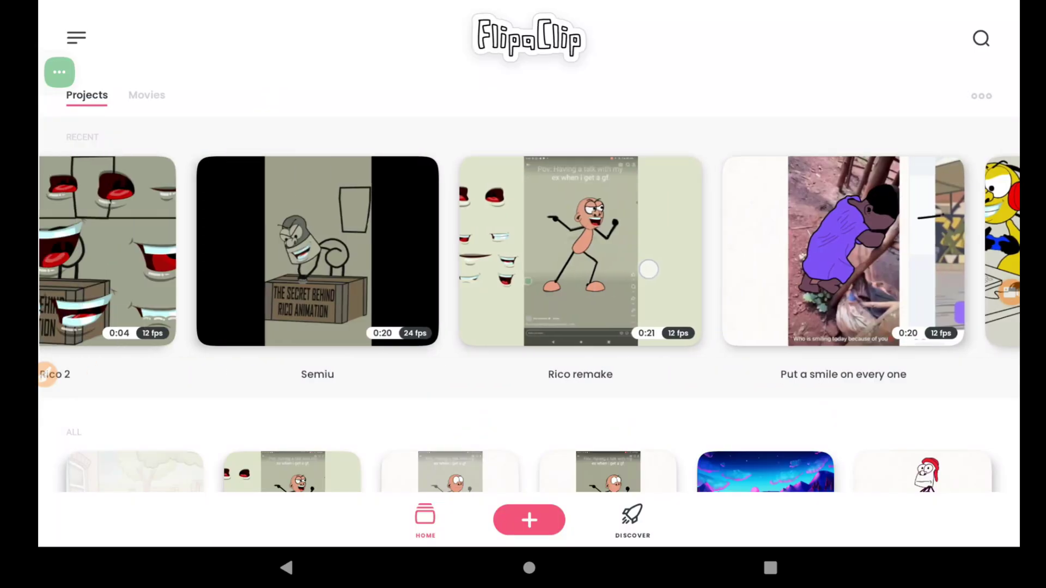
left_click_drag(523, 287, 823, 281)
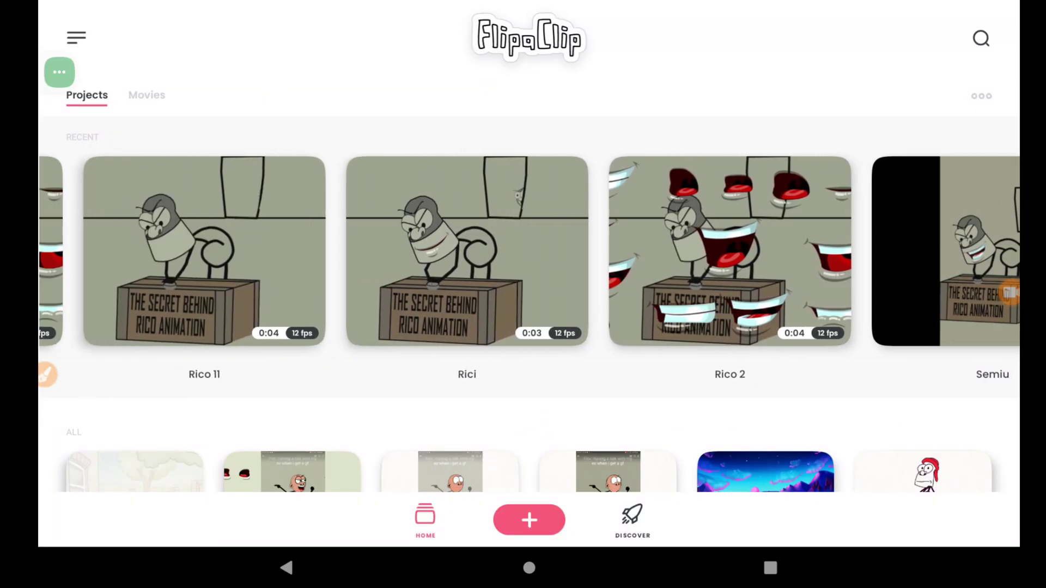
mouse_move(423, 269)
left_mouse_down()
mouse_move(870, 264)
mouse_move(283, 269)
left_mouse_up()
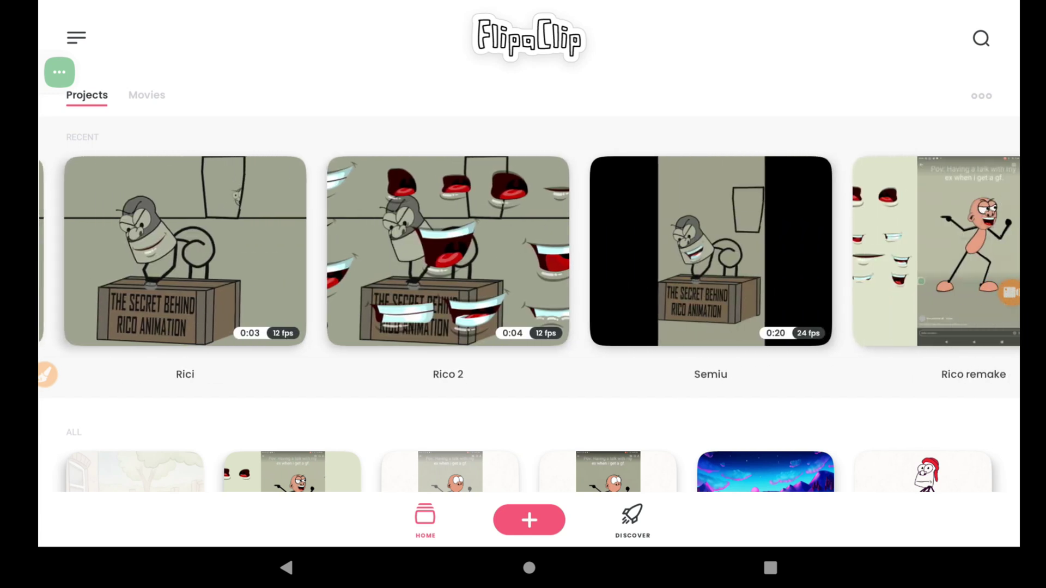
left_click(734, 257)
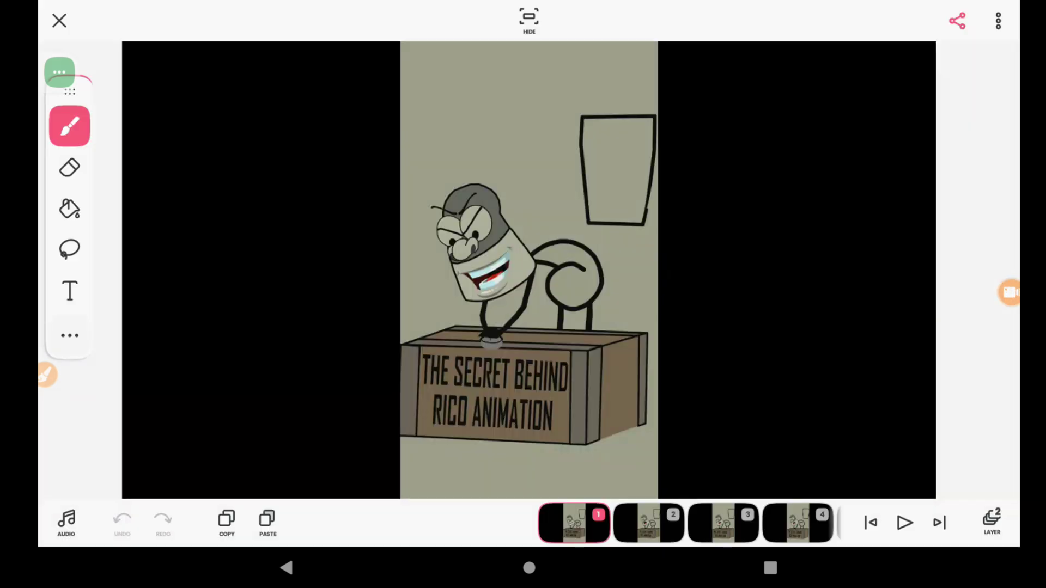
Play the Semiu animation through to watch the smile and open-mouth frames, then stop
mouse_move(610, 524)
left_mouse_down()
mouse_move(569, 524)
mouse_move(763, 524)
left_mouse_up()
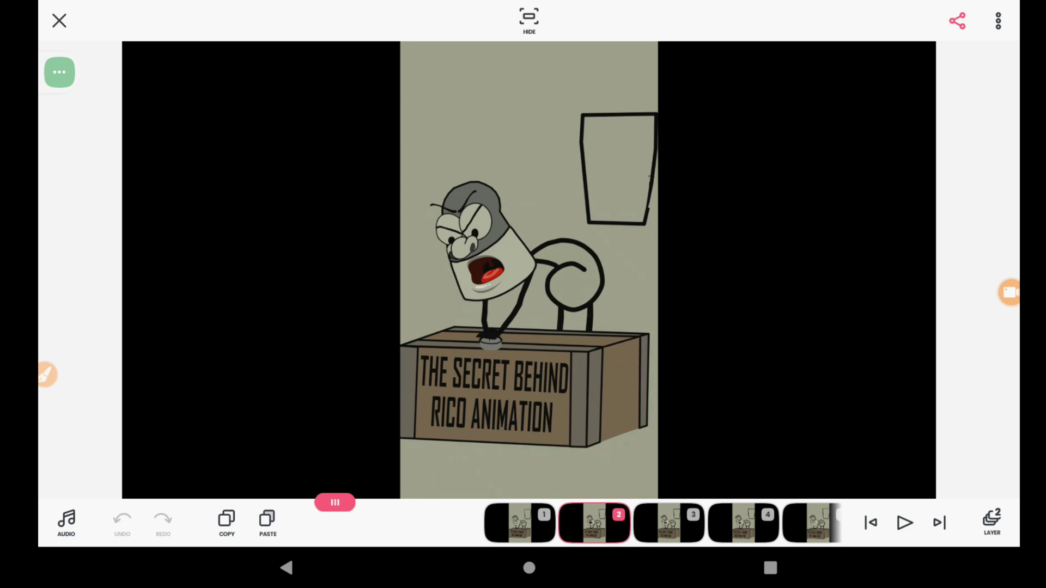
left_click(905, 523)
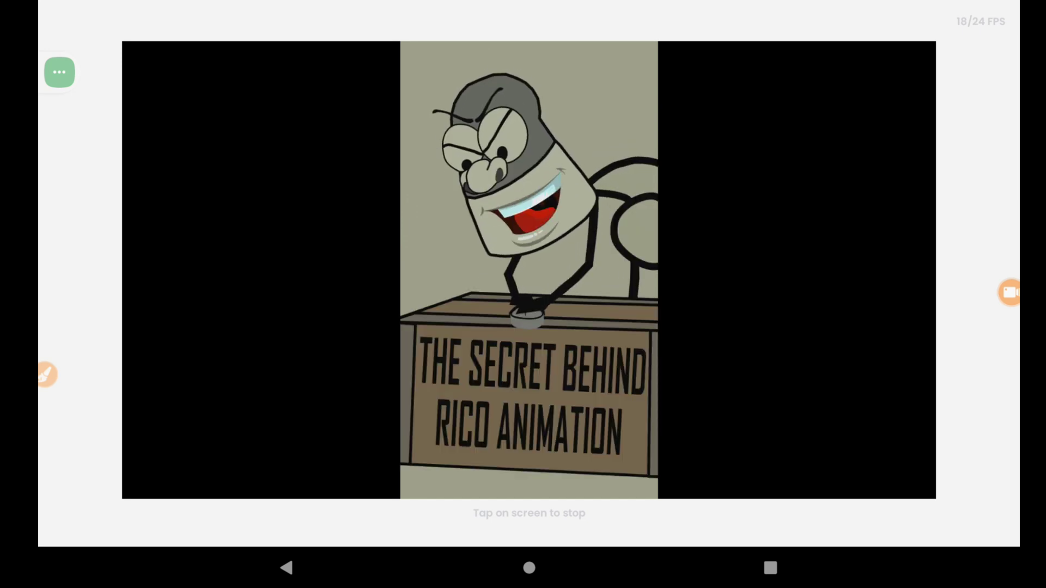
left_click(714, 352)
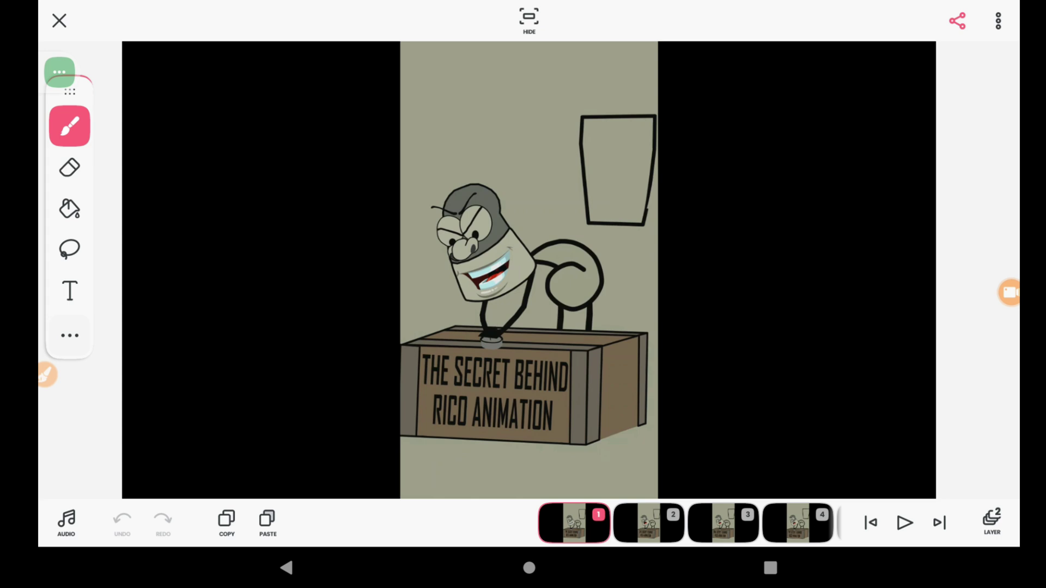
Open the audio tracks editor and try an import, cancelling the empty file picker
left_click(66, 523)
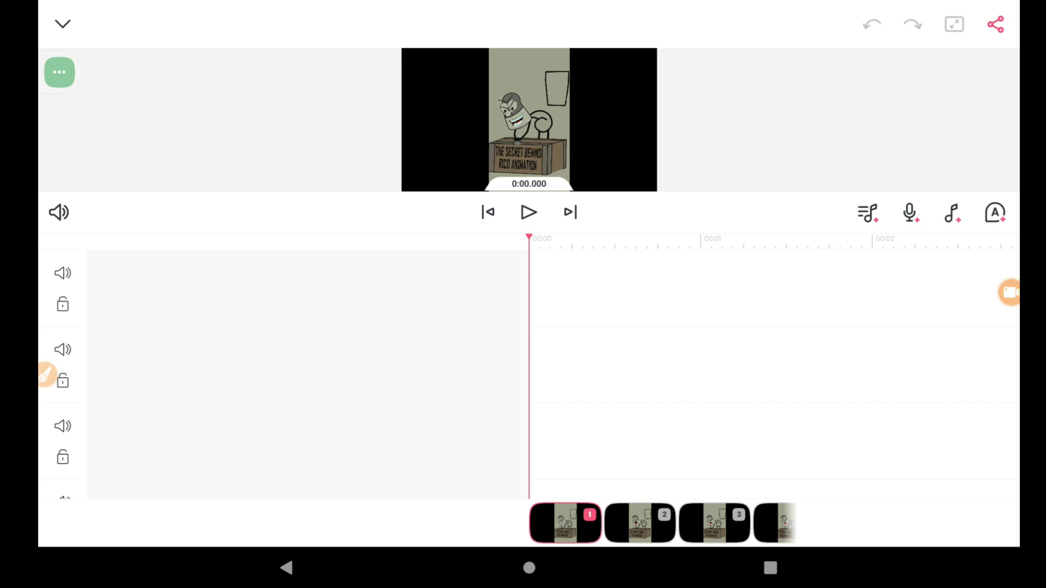
left_click(951, 213)
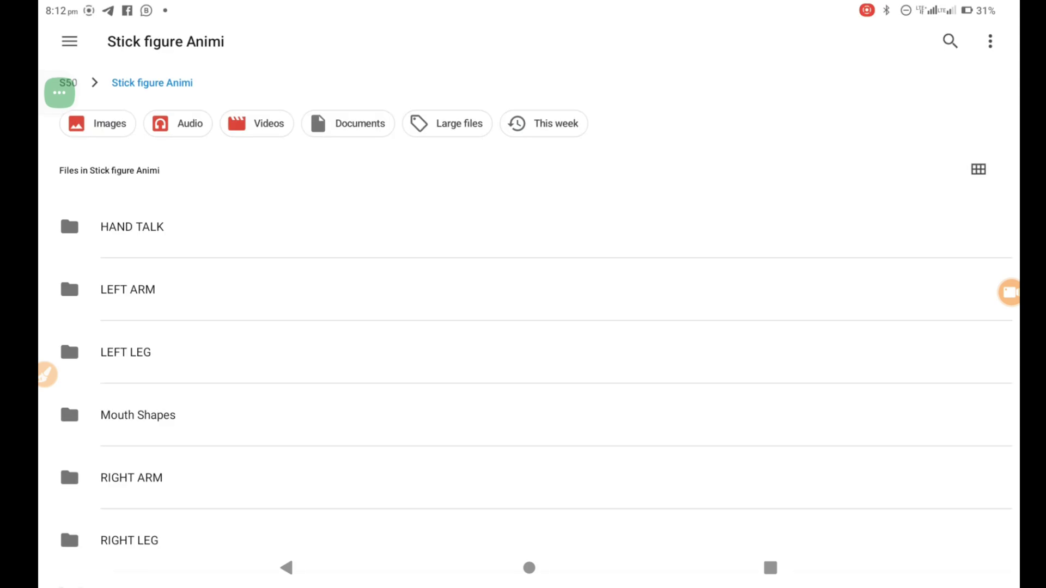
left_click(286, 568)
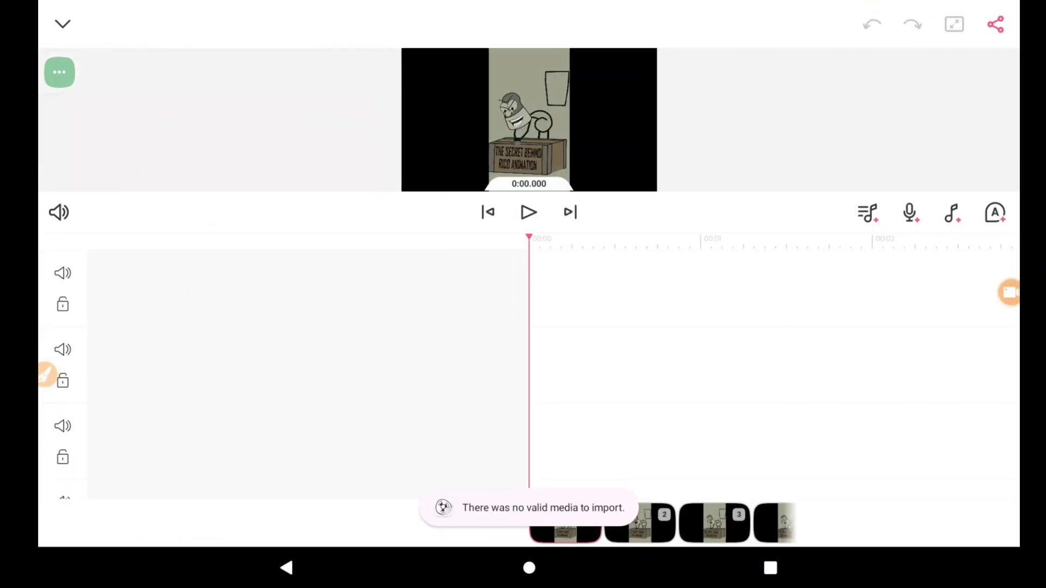
left_click(46, 374)
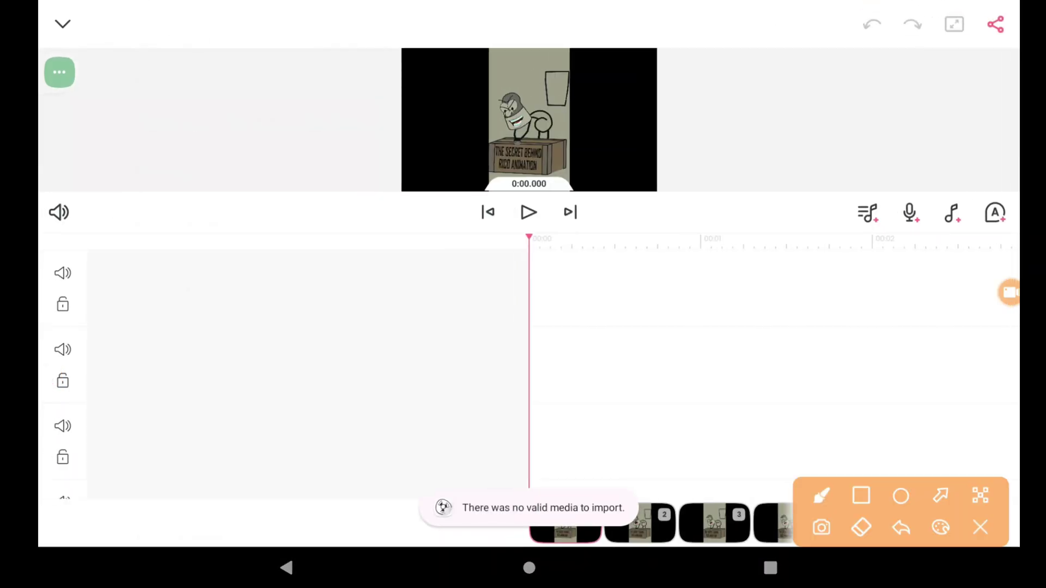
left_click_drag(948, 192, 967, 221)
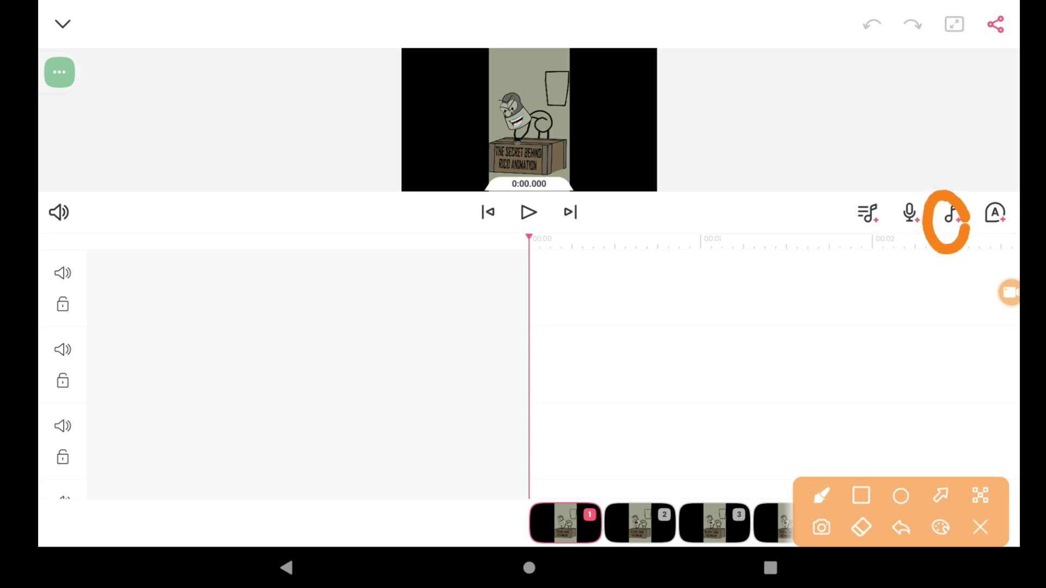
Pick ricI VOICE OVER re edit.mp4 from the Stick figure Animi folder
left_click(980, 527)
left_click(950, 214)
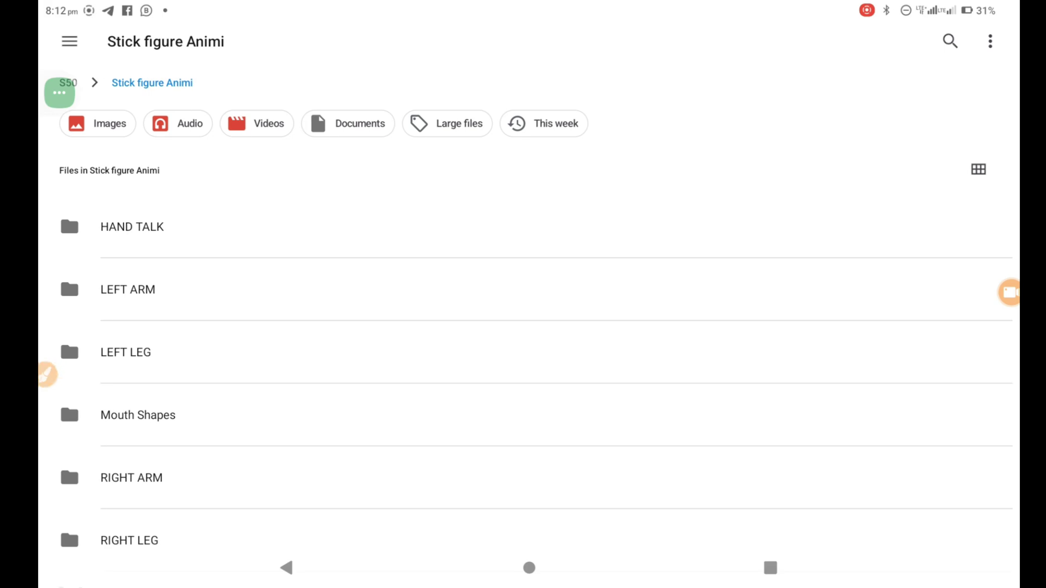
mouse_move(440, 407)
left_mouse_down()
mouse_move(522, 157)
mouse_move(539, 401)
left_mouse_up()
left_click_drag(468, 421, 583, 103)
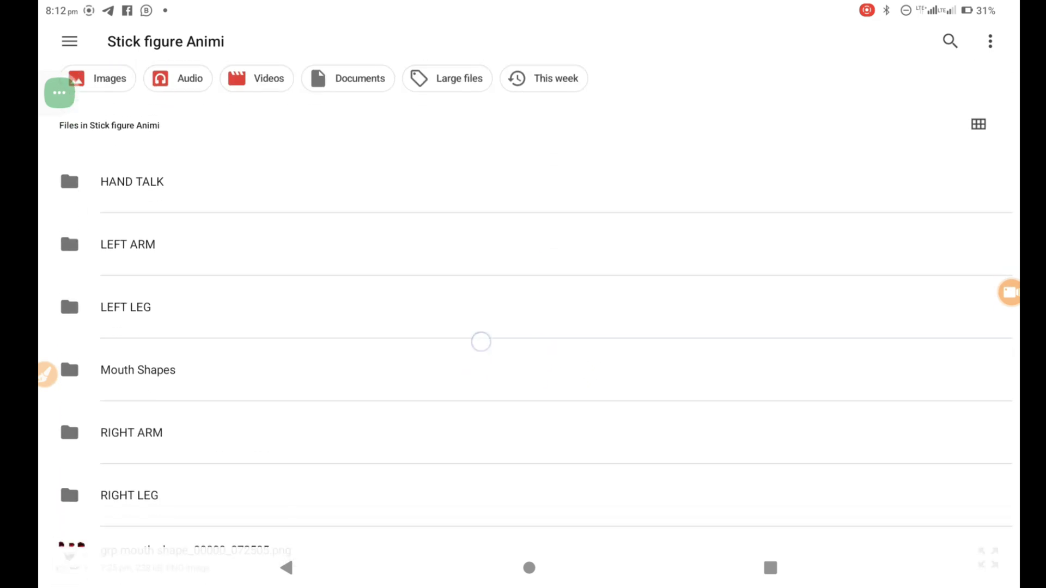
mouse_move(454, 366)
left_mouse_down()
mouse_move(518, 174)
mouse_move(558, 117)
left_mouse_up()
left_click_drag(440, 387, 507, 224)
left_click(342, 249)
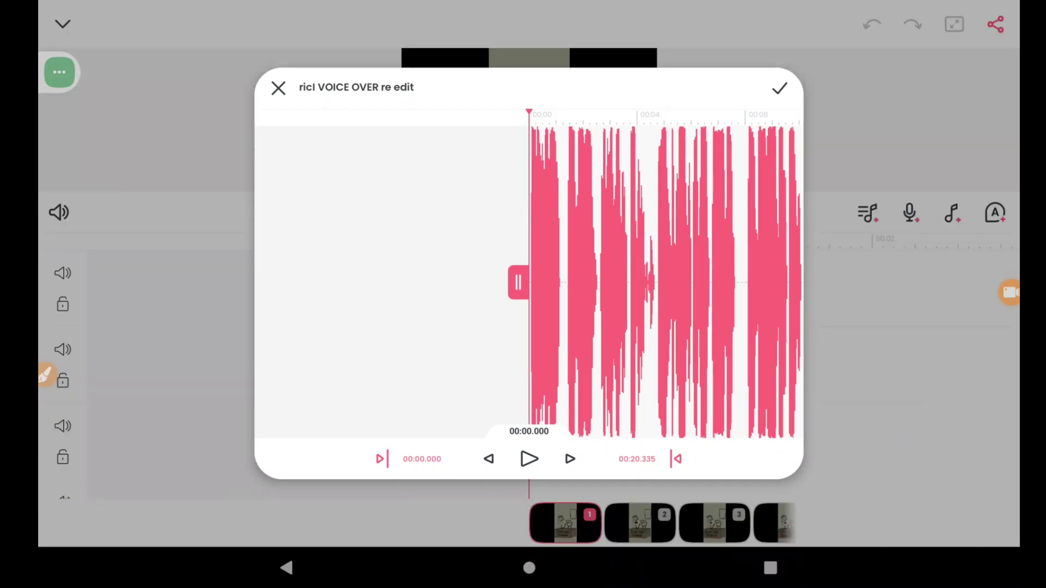
Preview the 'ricI VOICE OVER re edit' audio in the trimmer and confirm the import
left_click(529, 458)
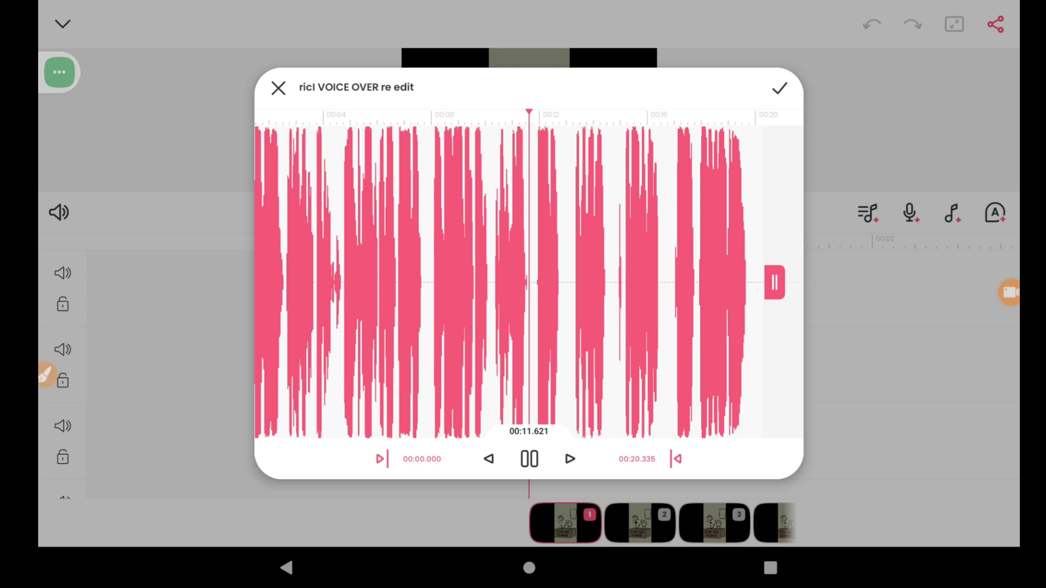
left_click(780, 89)
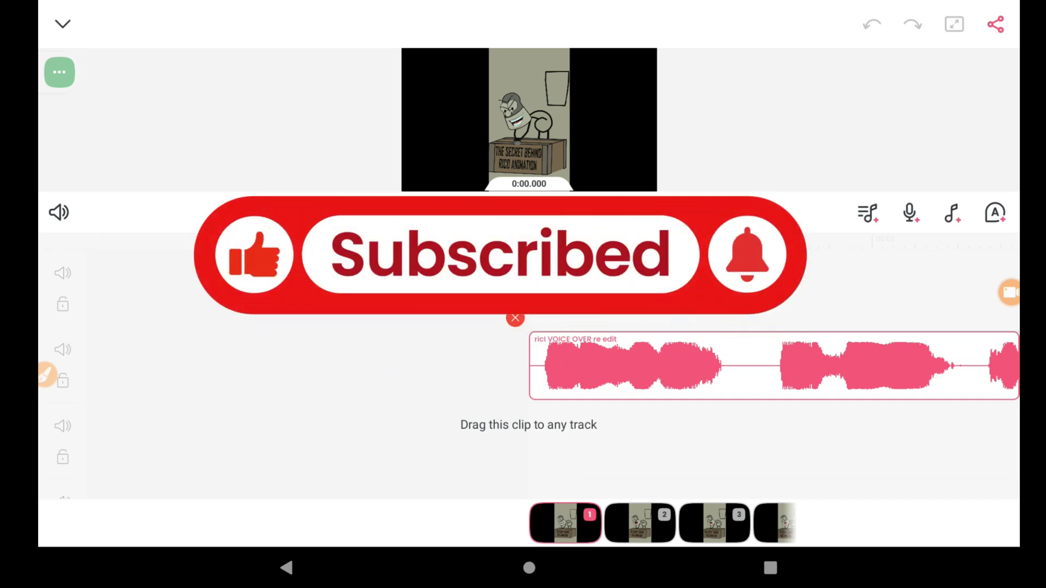
Drop the voice-over clip onto the second audio track at 0:00
mouse_move(801, 365)
left_mouse_down()
mouse_move(799, 377)
mouse_move(731, 408)
mouse_move(614, 310)
mouse_move(670, 290)
mouse_move(675, 441)
mouse_move(705, 305)
mouse_move(700, 422)
mouse_move(718, 474)
mouse_move(789, 404)
mouse_move(794, 421)
mouse_move(688, 420)
mouse_move(814, 431)
mouse_move(800, 435)
left_mouse_up()
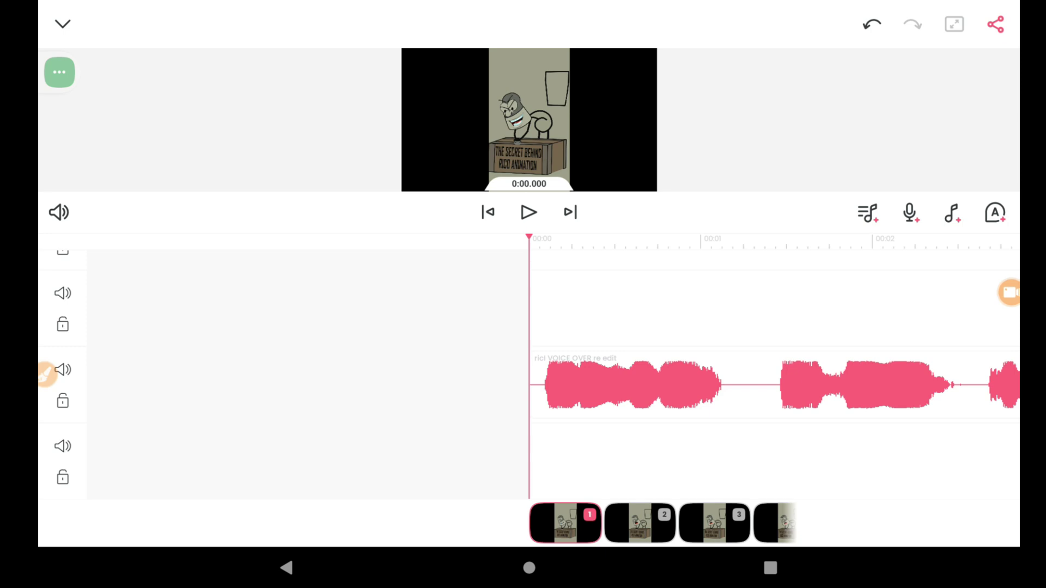
Leave the audio editor and play the animation with the voice-over track
left_click(62, 24)
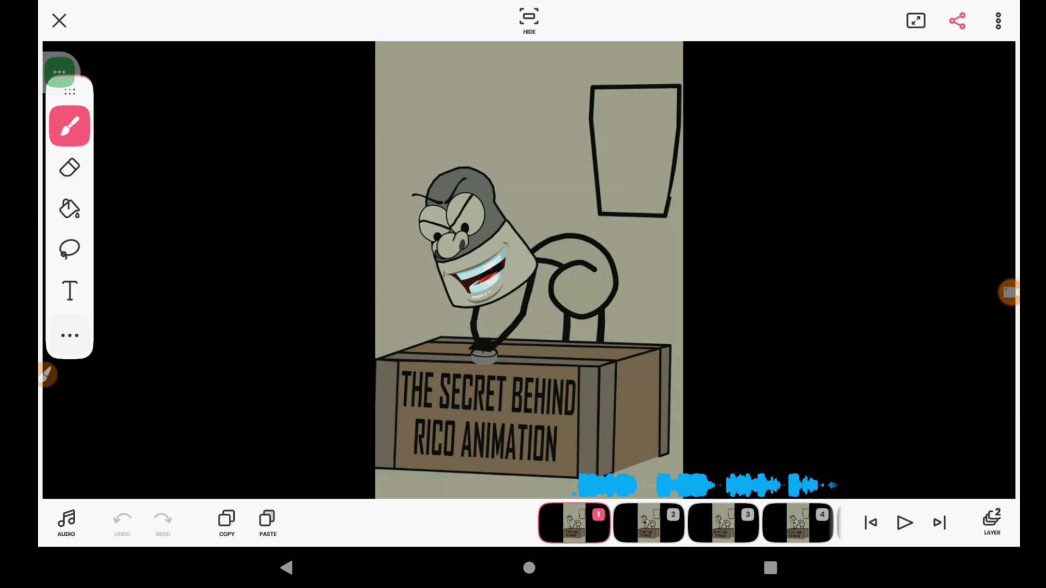
left_click(905, 523)
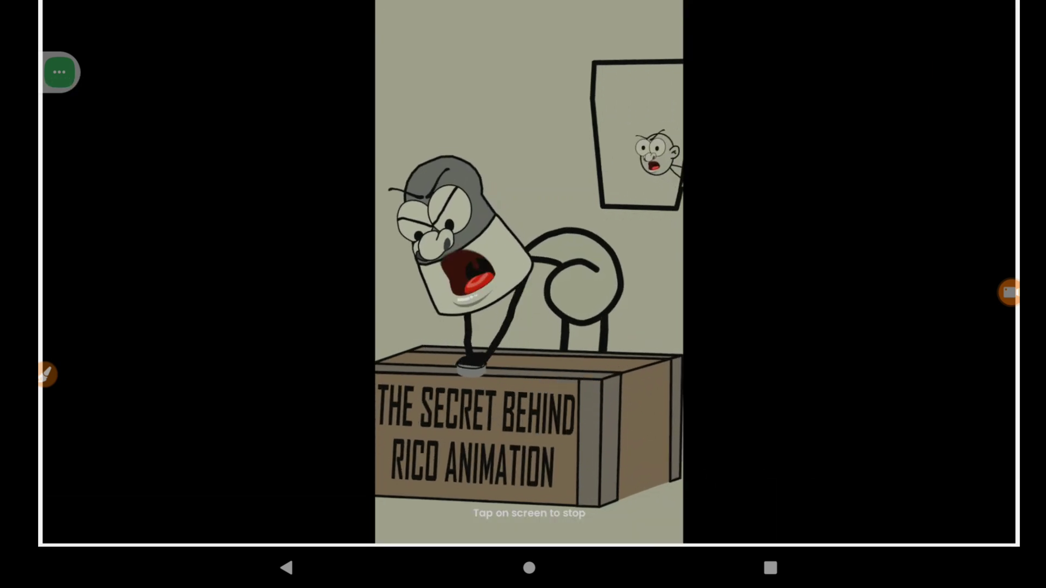